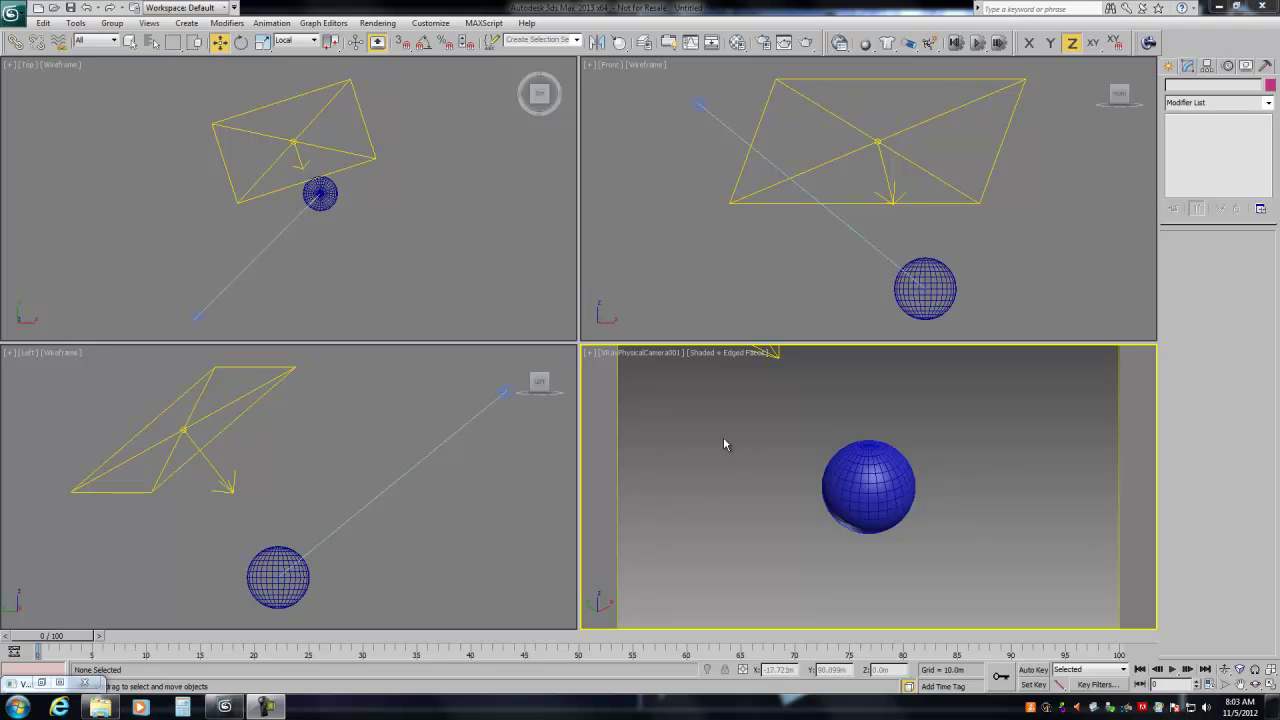
Step: Apply the Hair and Fur (WSM) modifier to the sphere
click(883, 472)
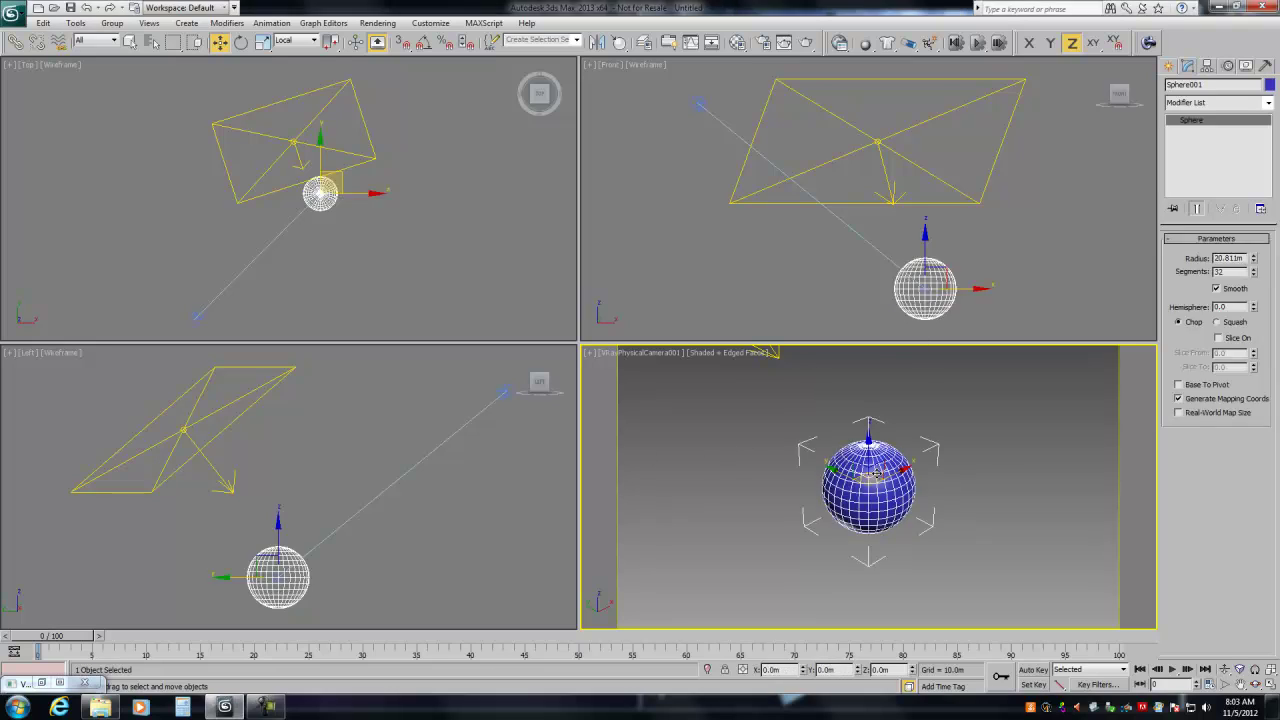
click(1168, 66)
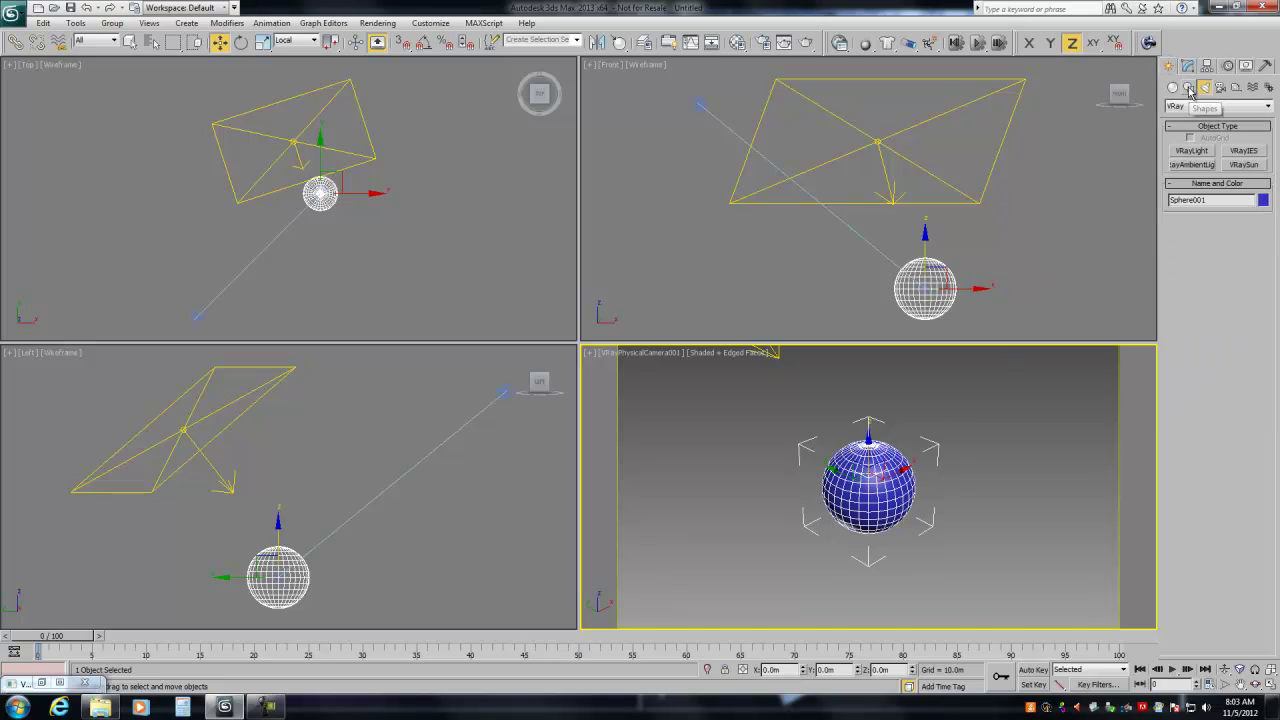
click(1187, 66)
click(1206, 102)
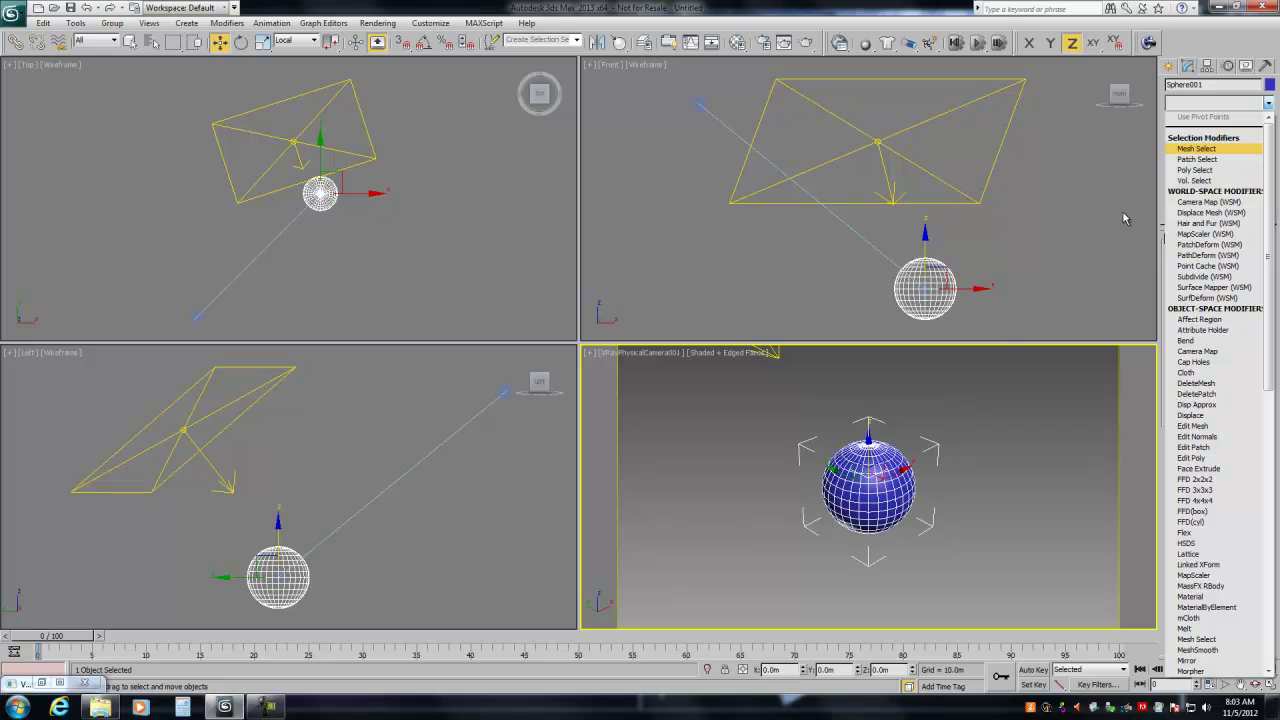
click(1200, 223)
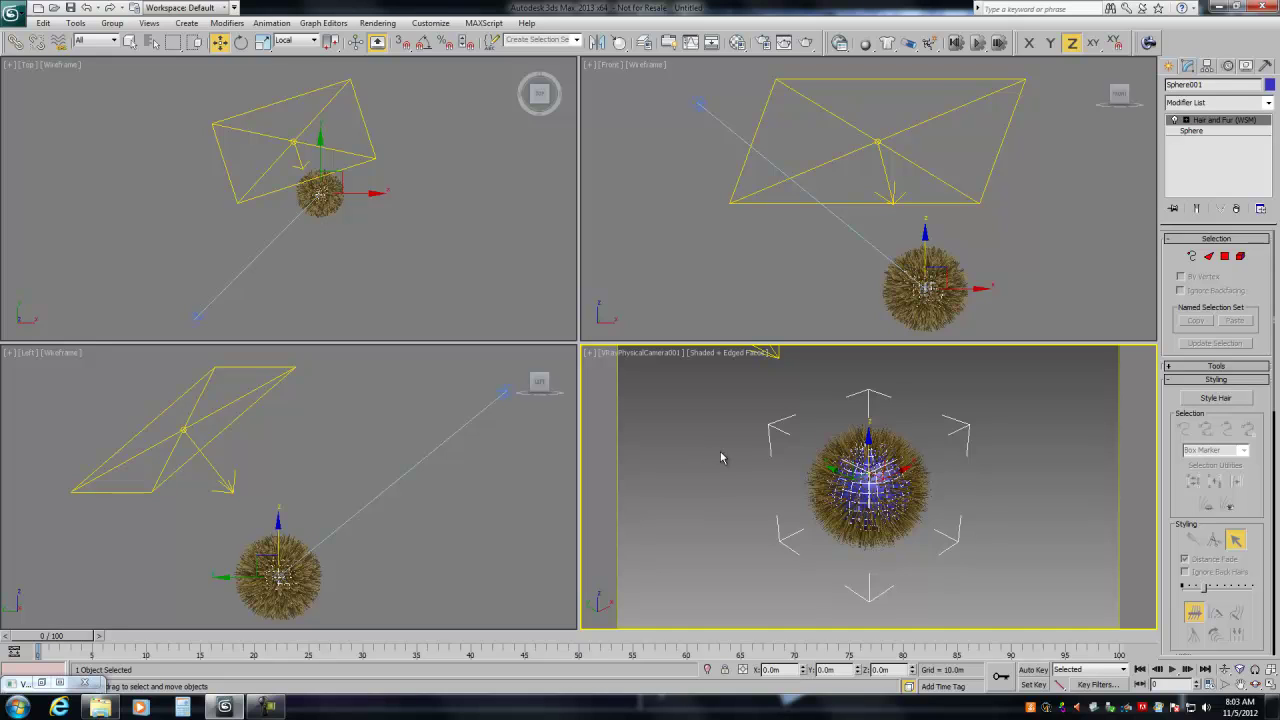
Step: Dolly the VRay physical camera closer so the furry sphere fills more of the camera view
click(1225, 670)
drag(884, 516, 879, 497)
right_click(879, 497)
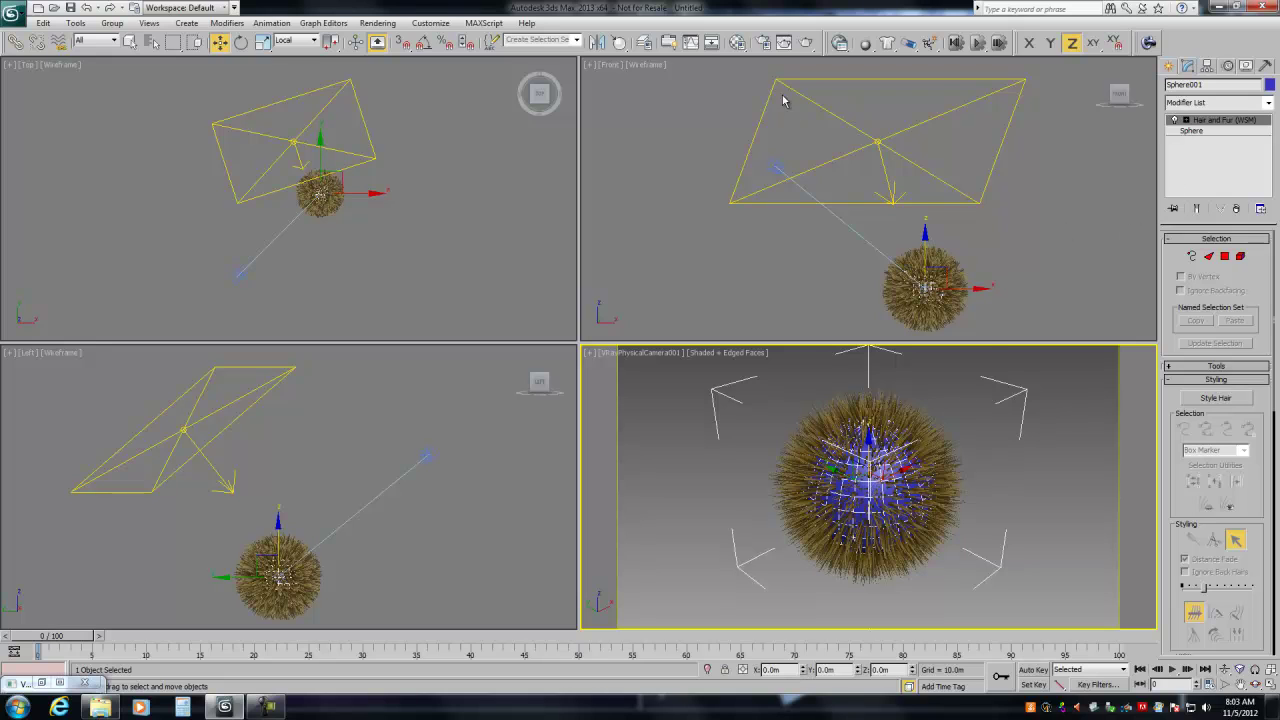
Step: Change the first material slot's type to VRayMtl
click(737, 42)
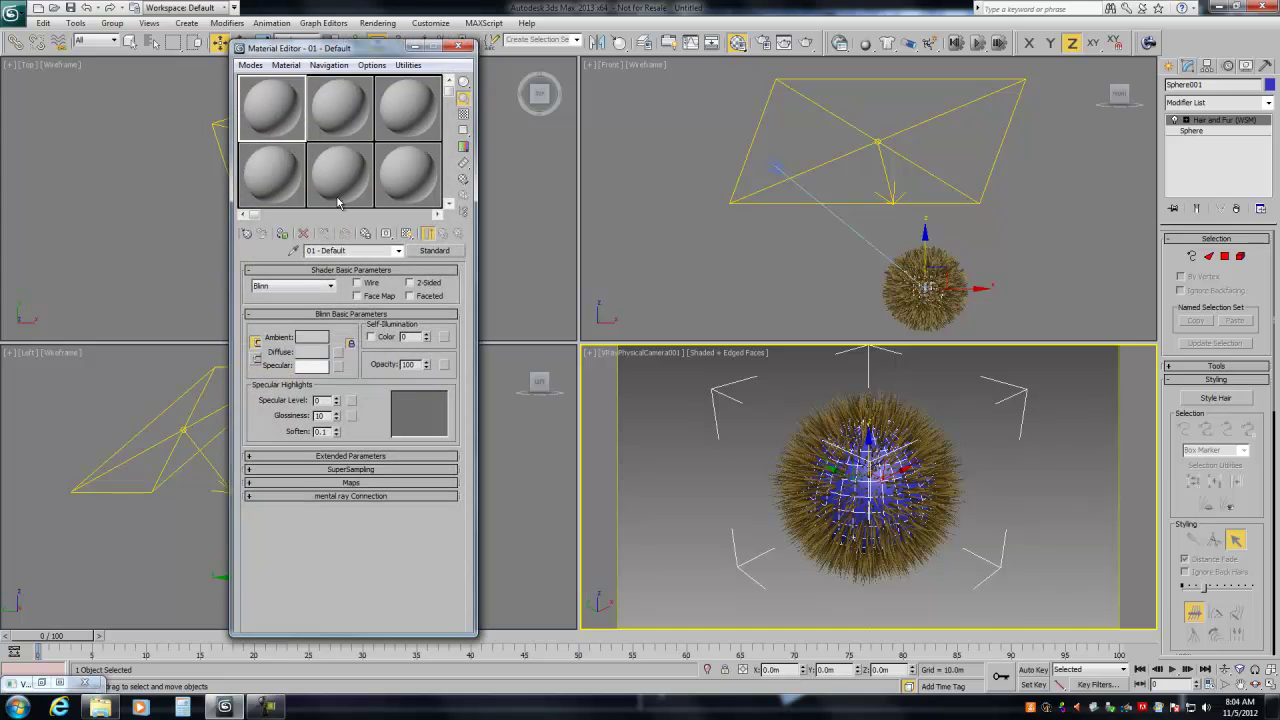
click(418, 251)
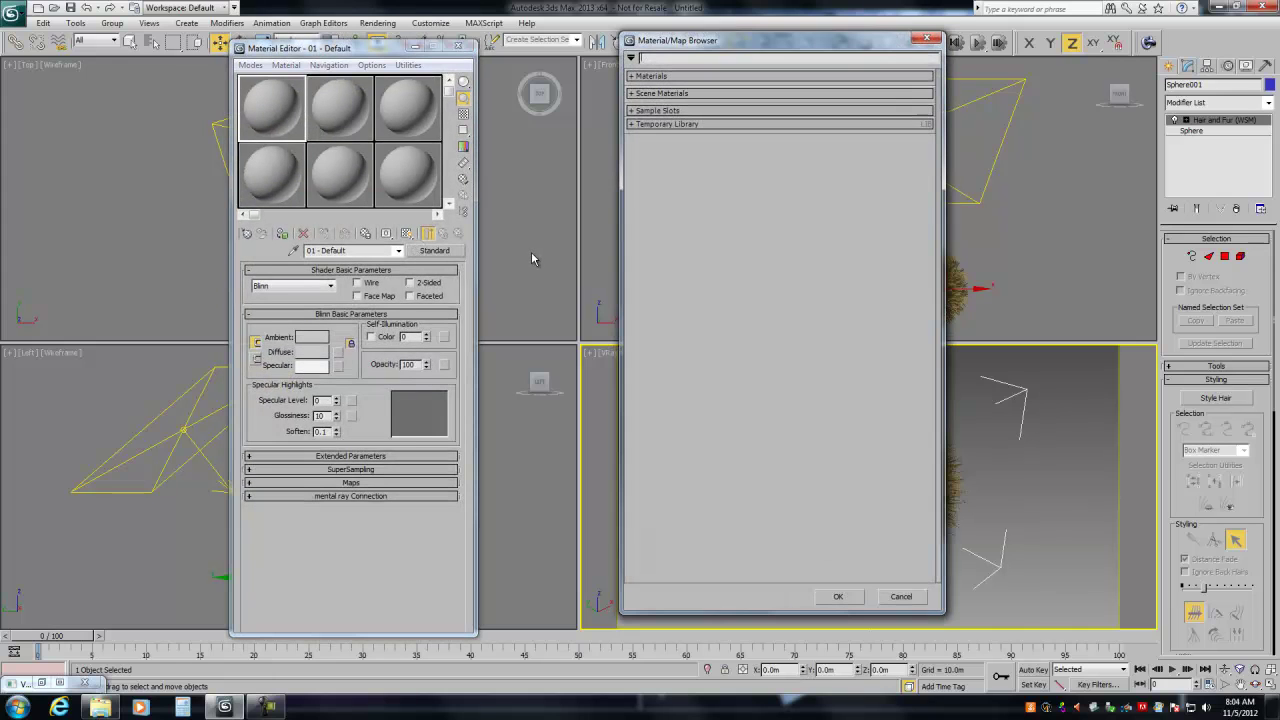
click(660, 93)
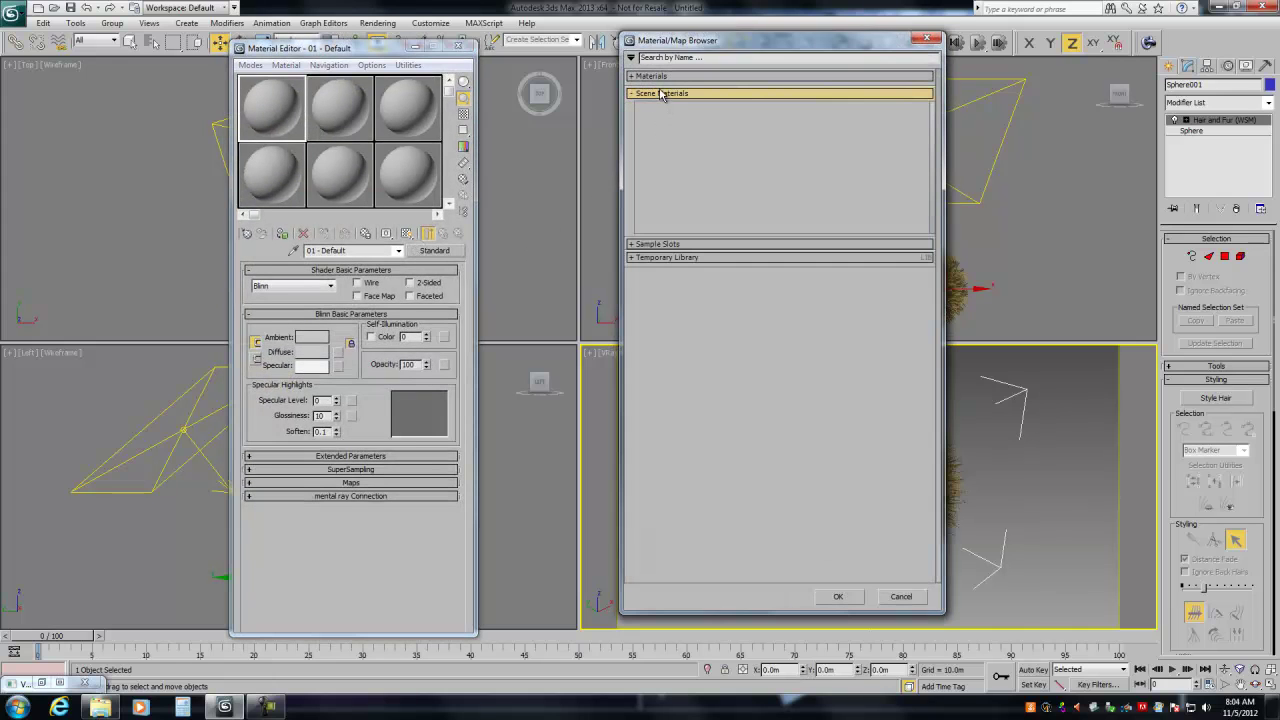
click(660, 93)
click(651, 76)
click(666, 107)
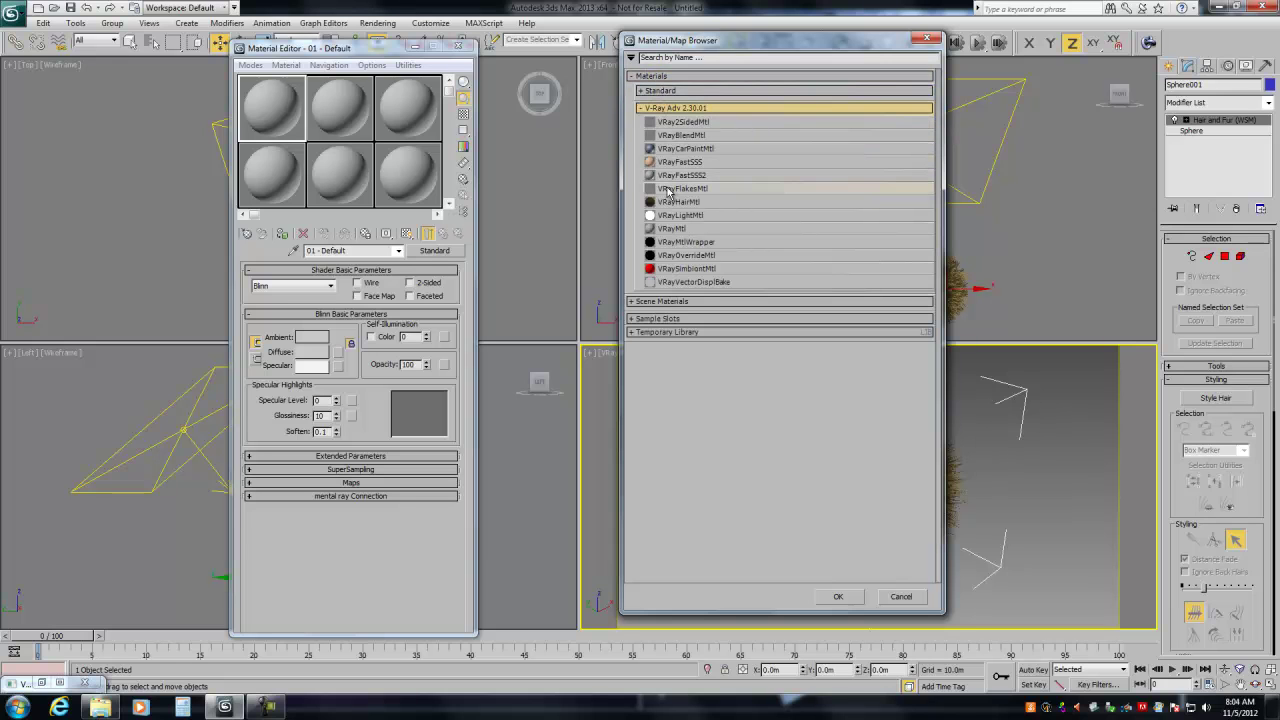
double_click(672, 228)
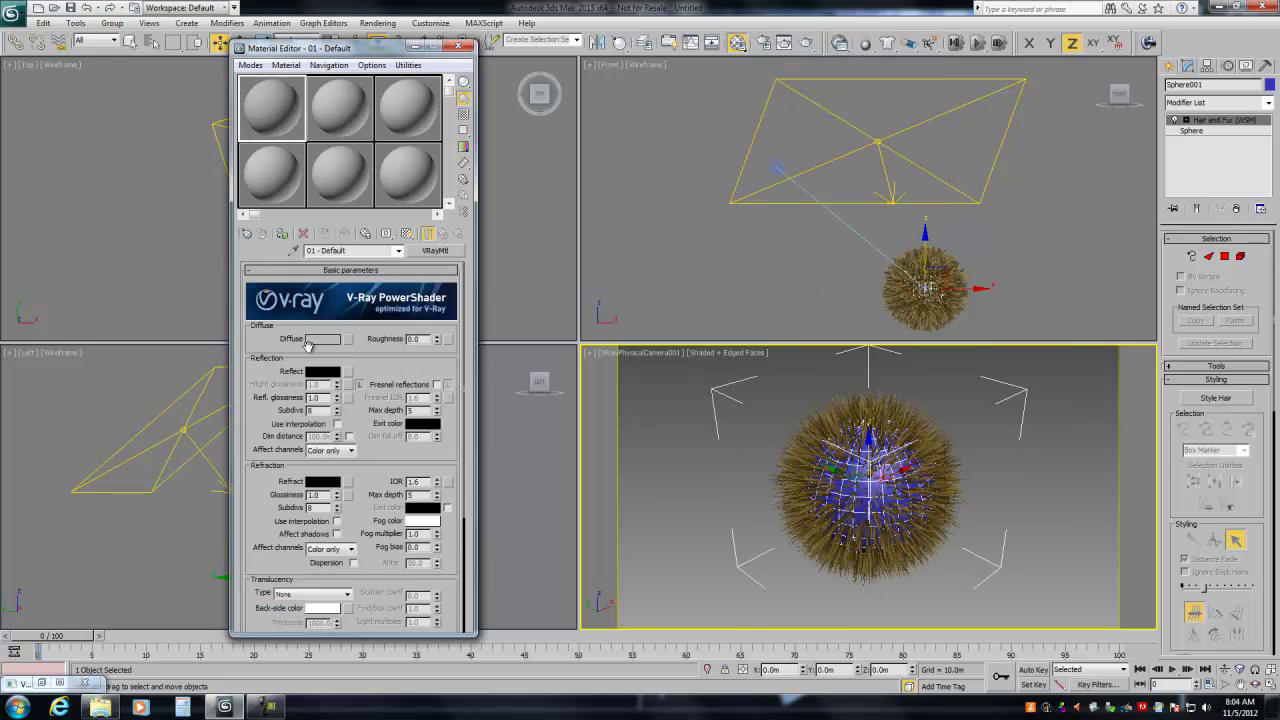
Step: Set the VRayMtl's diffuse color to near black and assign the material to the sphere
click(313, 340)
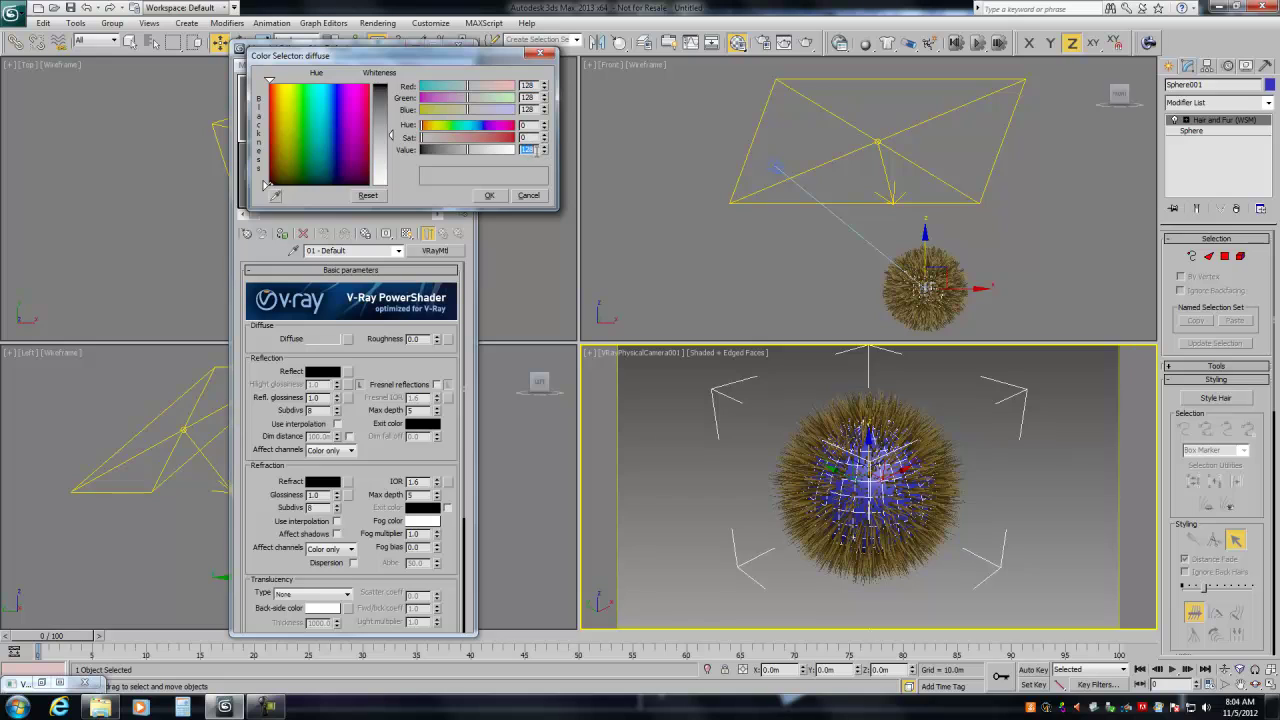
click(489, 195)
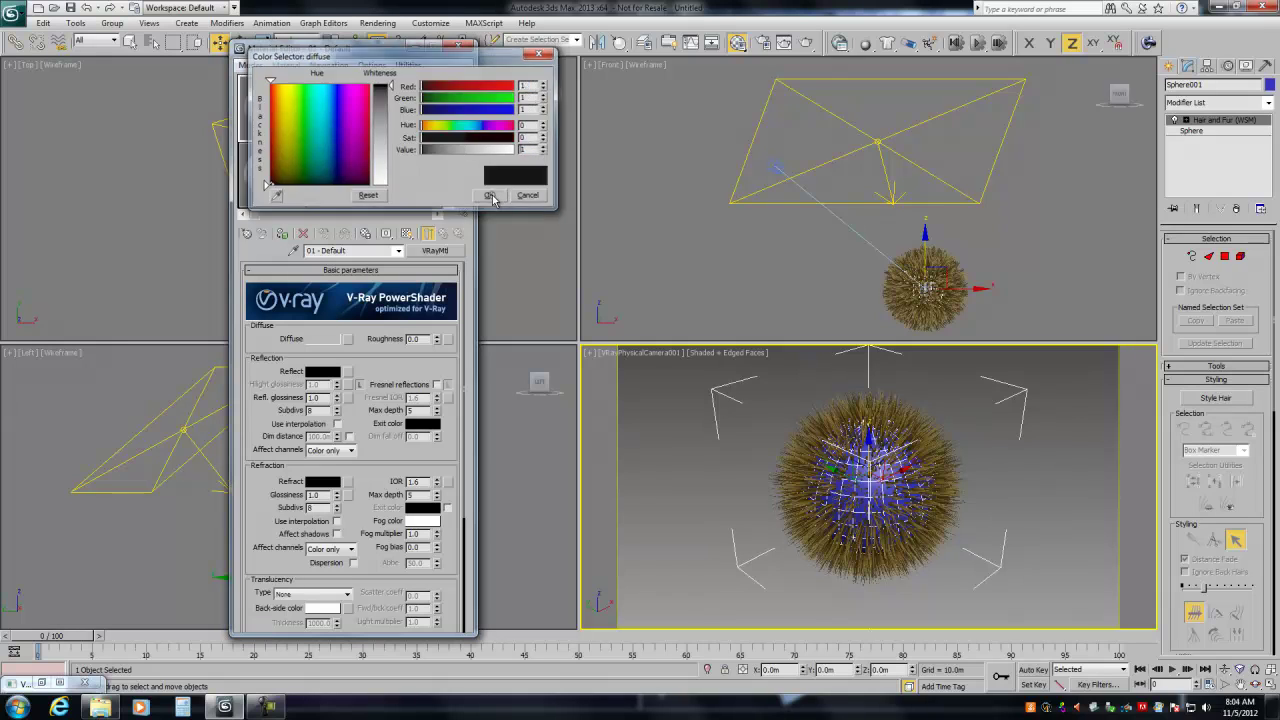
click(282, 233)
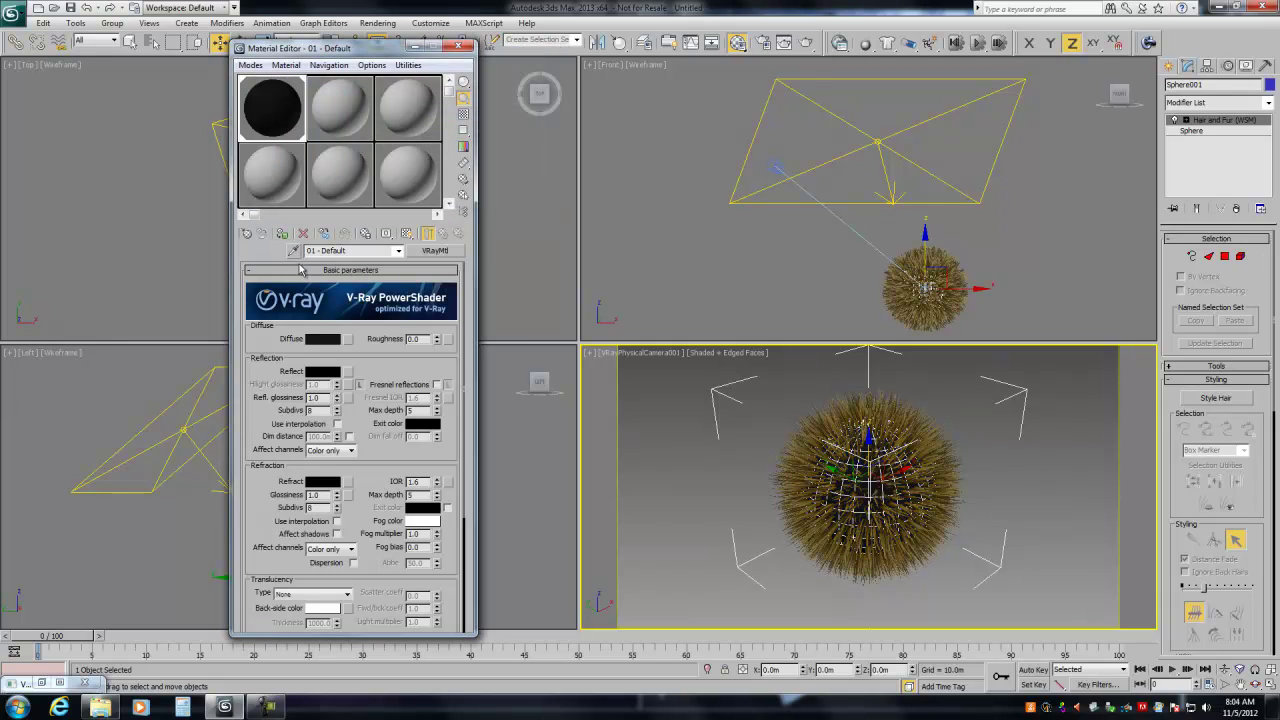
click(456, 48)
click(717, 461)
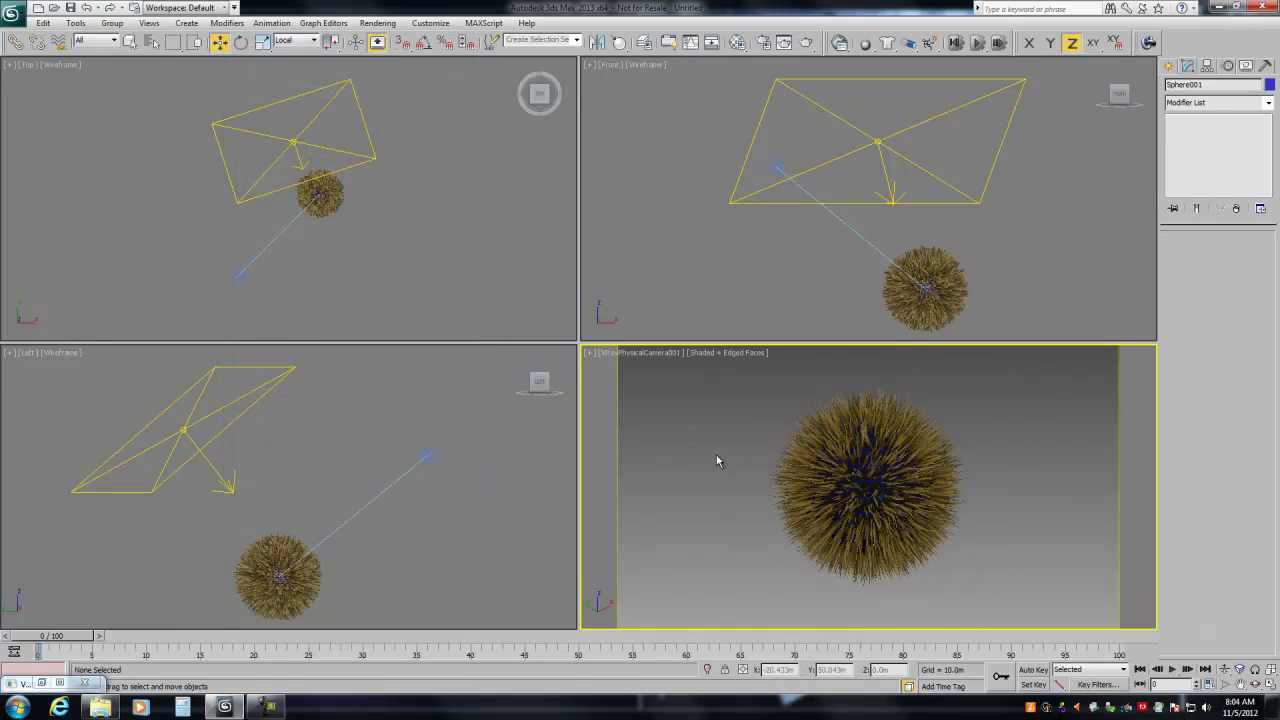
Step: Select the furry sphere again and bring its Hair and Fur General Parameters into view
click(846, 461)
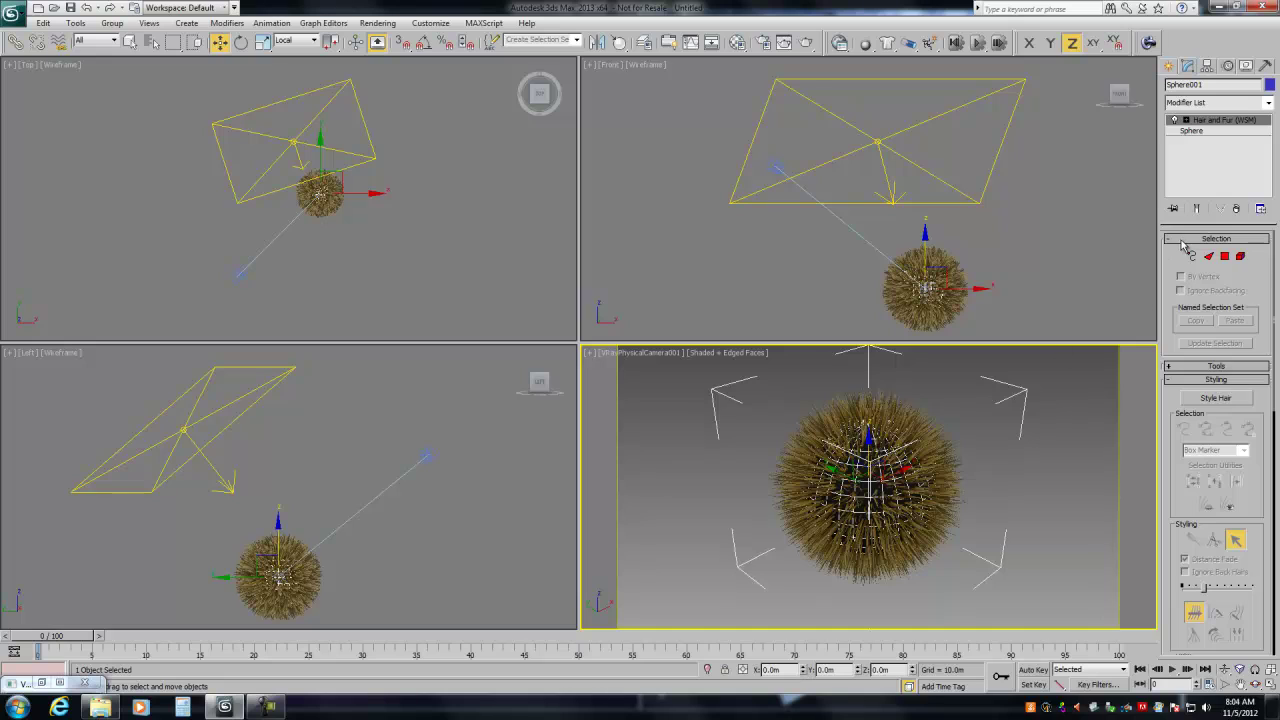
click(1186, 240)
click(1186, 266)
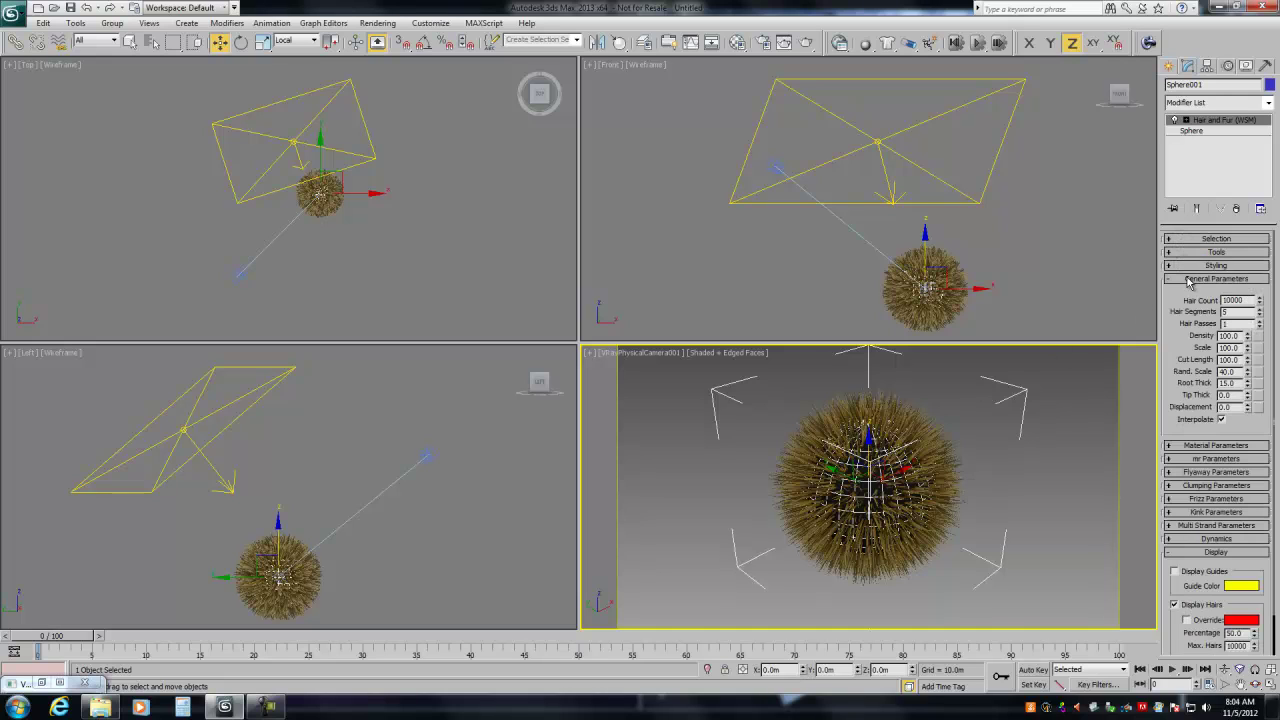
Step: Render the camera view and compare the alpha and RGB channels to check the hair
click(806, 42)
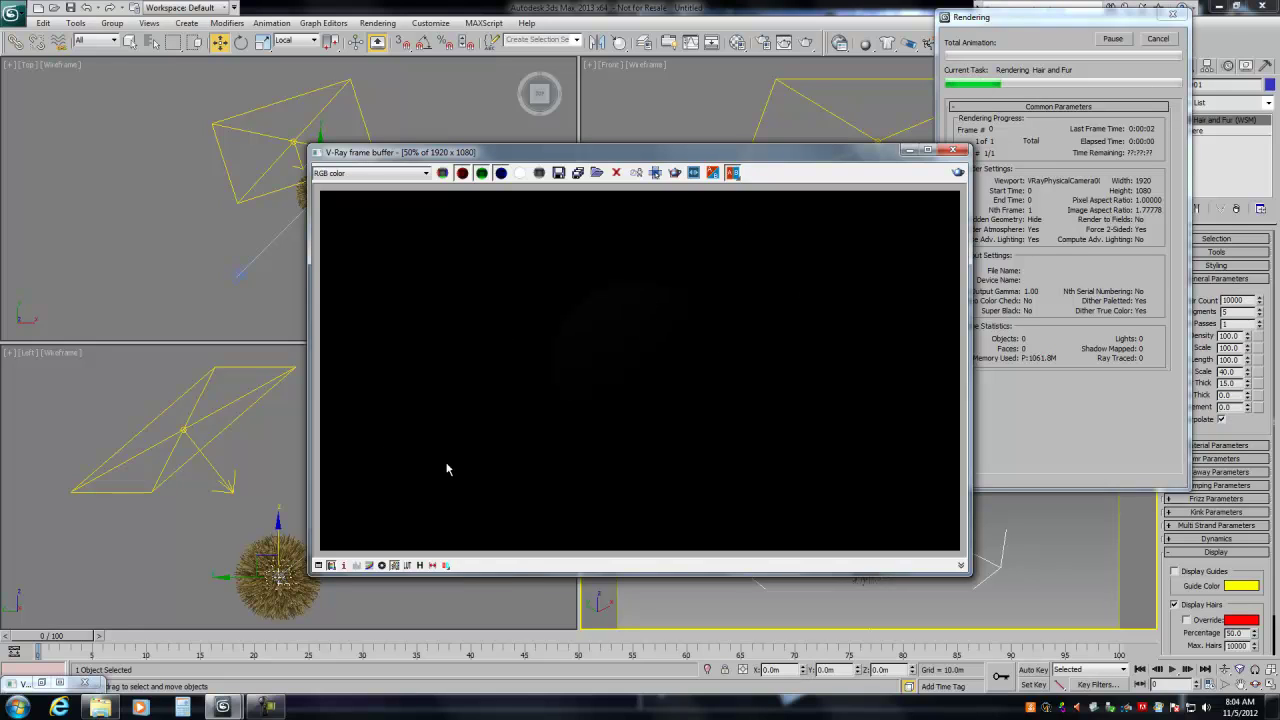
click(519, 172)
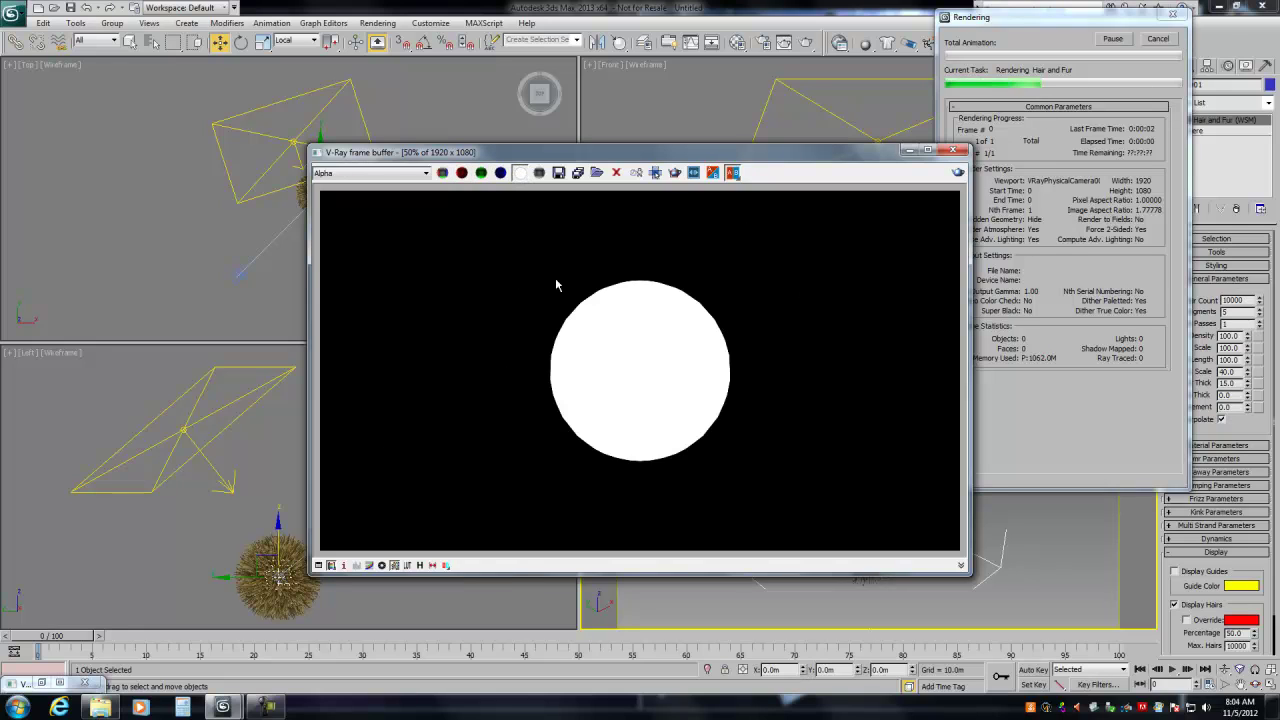
click(443, 173)
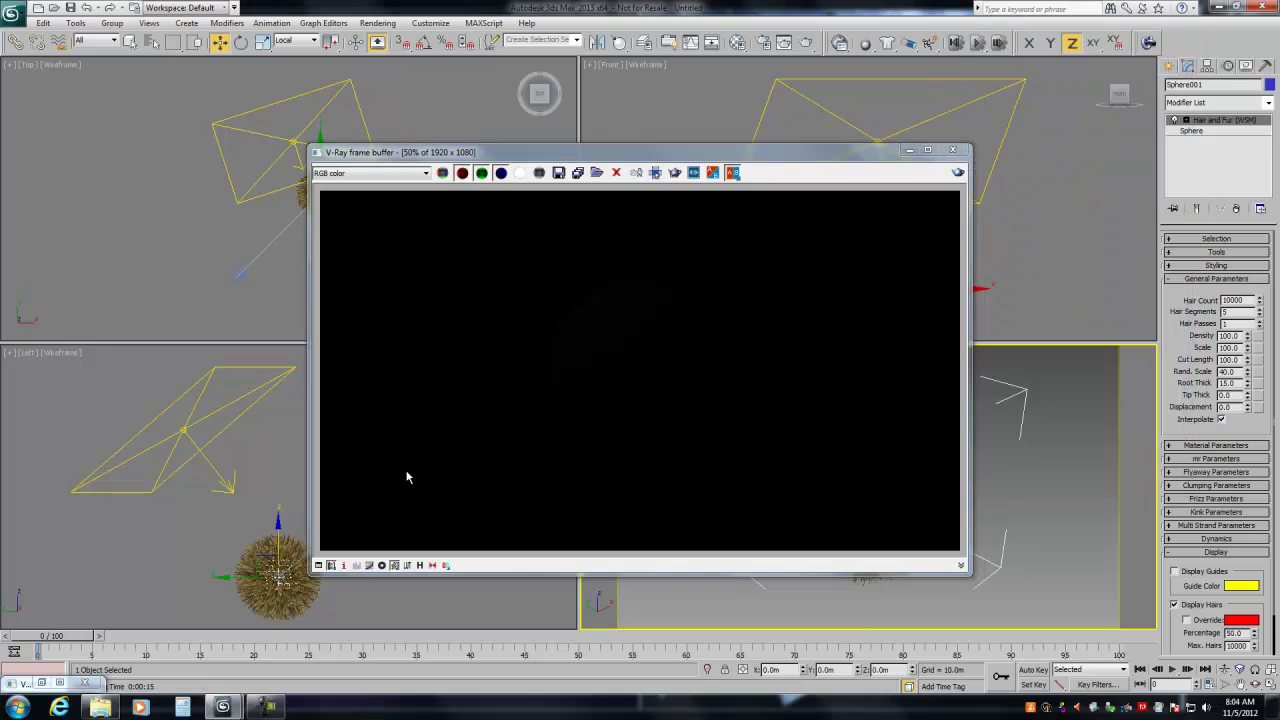
click(519, 173)
click(442, 173)
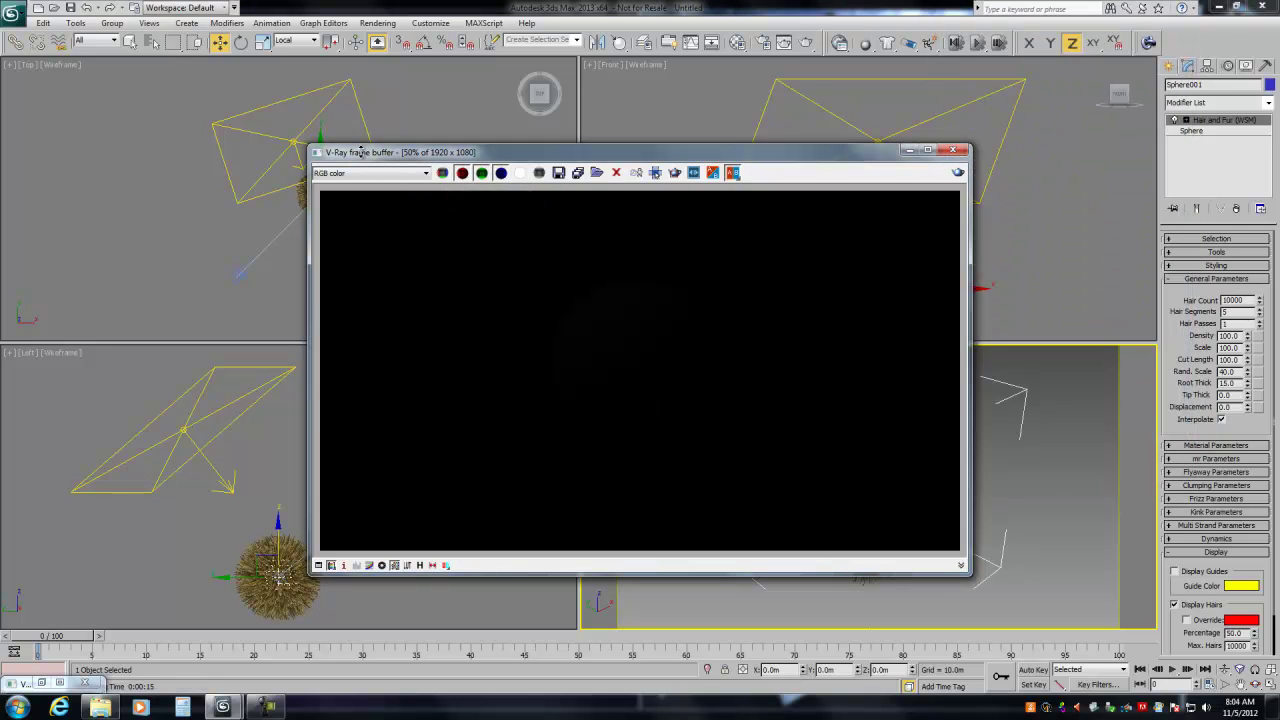
Step: Set the Hairs rendering option of the Hair and Fur render effect to mr prim
click(378, 23)
click(388, 130)
click(359, 37)
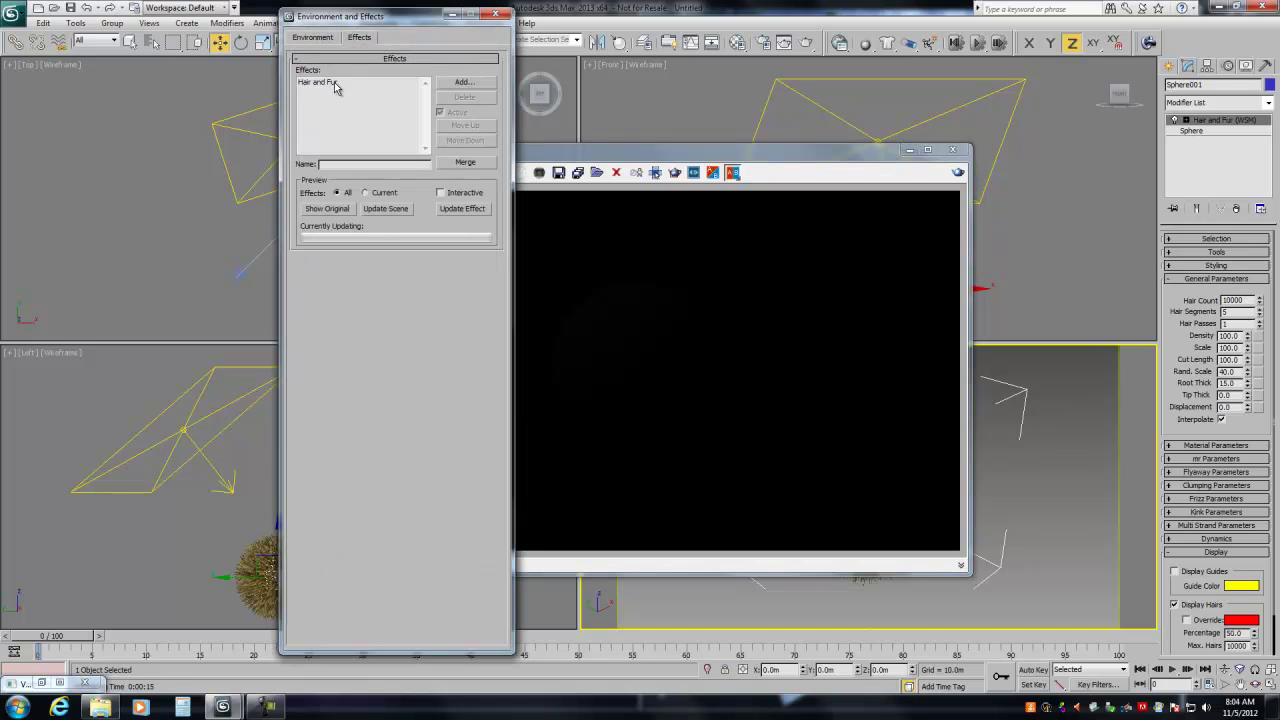
click(340, 82)
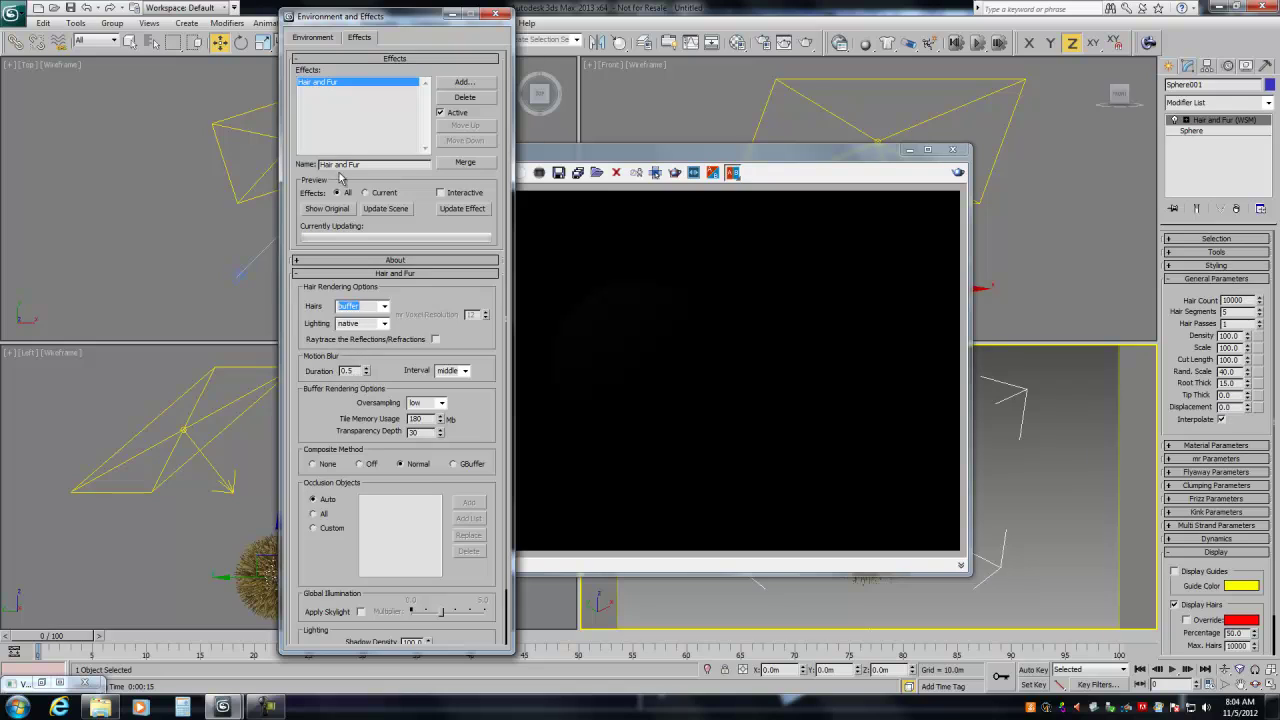
click(378, 308)
click(370, 337)
click(495, 13)
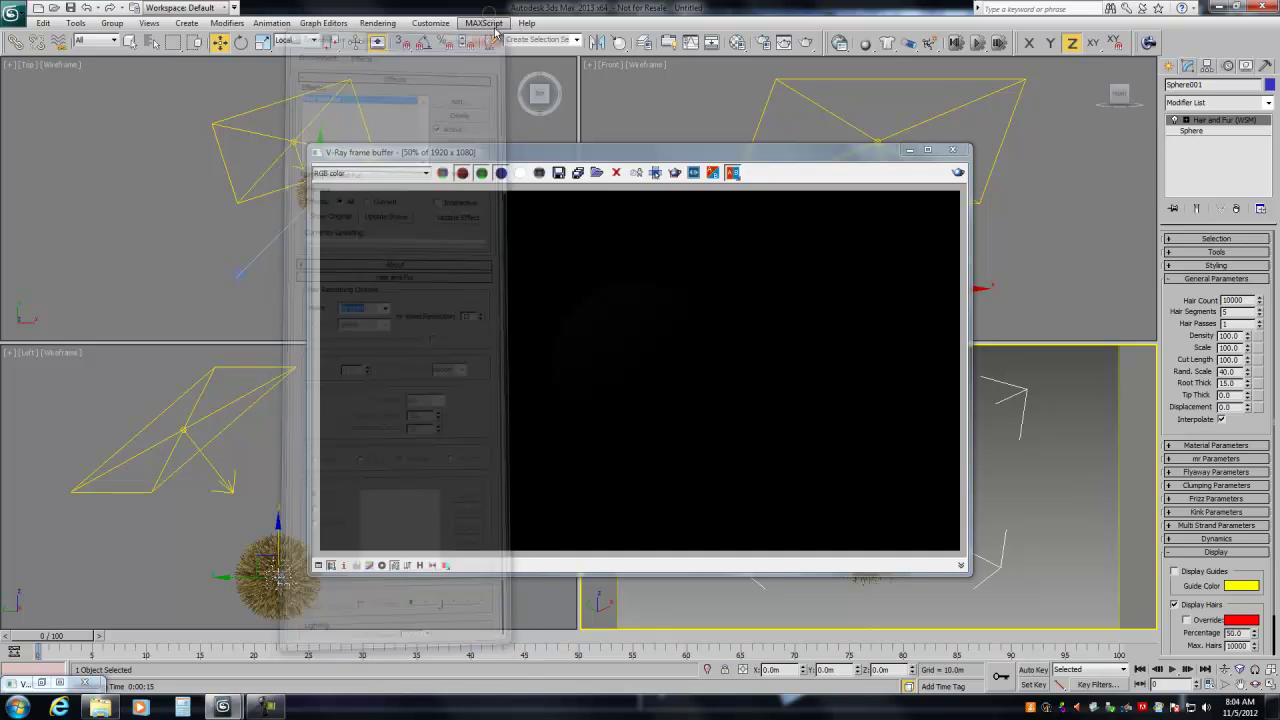
Step: Enable Apply mr Shader in the sphere's Hair and Fur mr parameters
click(737, 44)
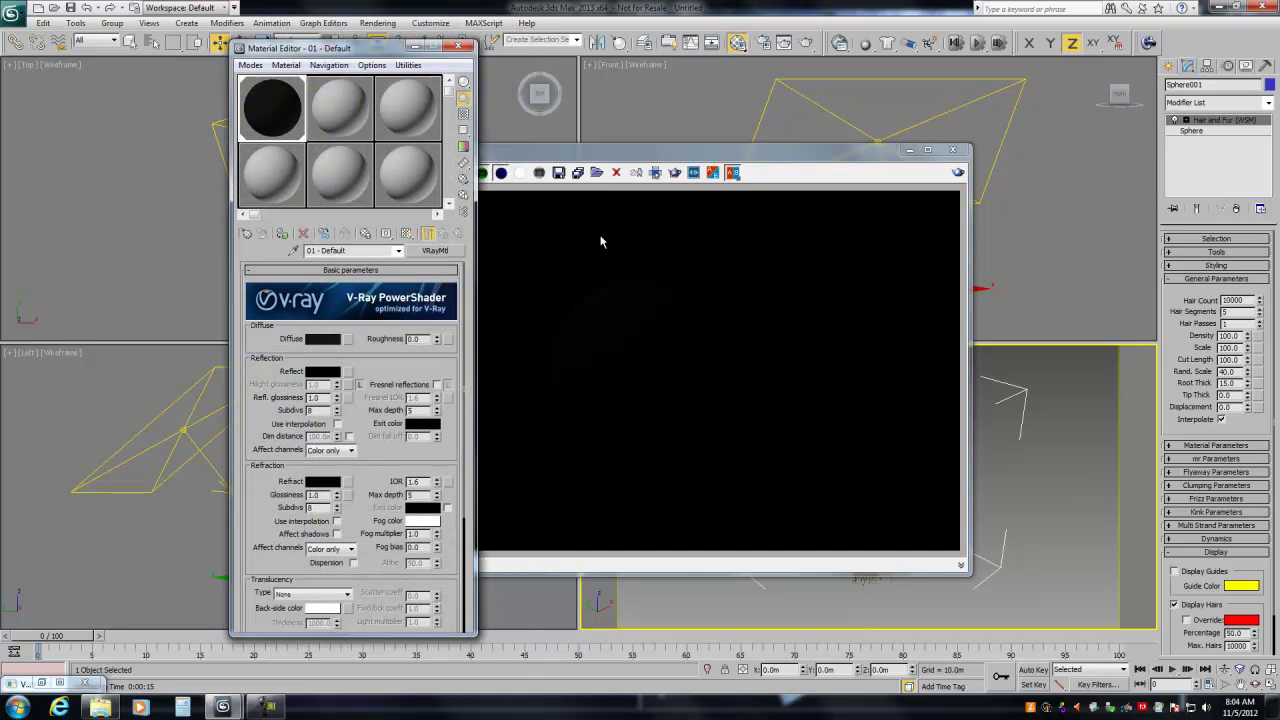
click(1214, 279)
click(1210, 292)
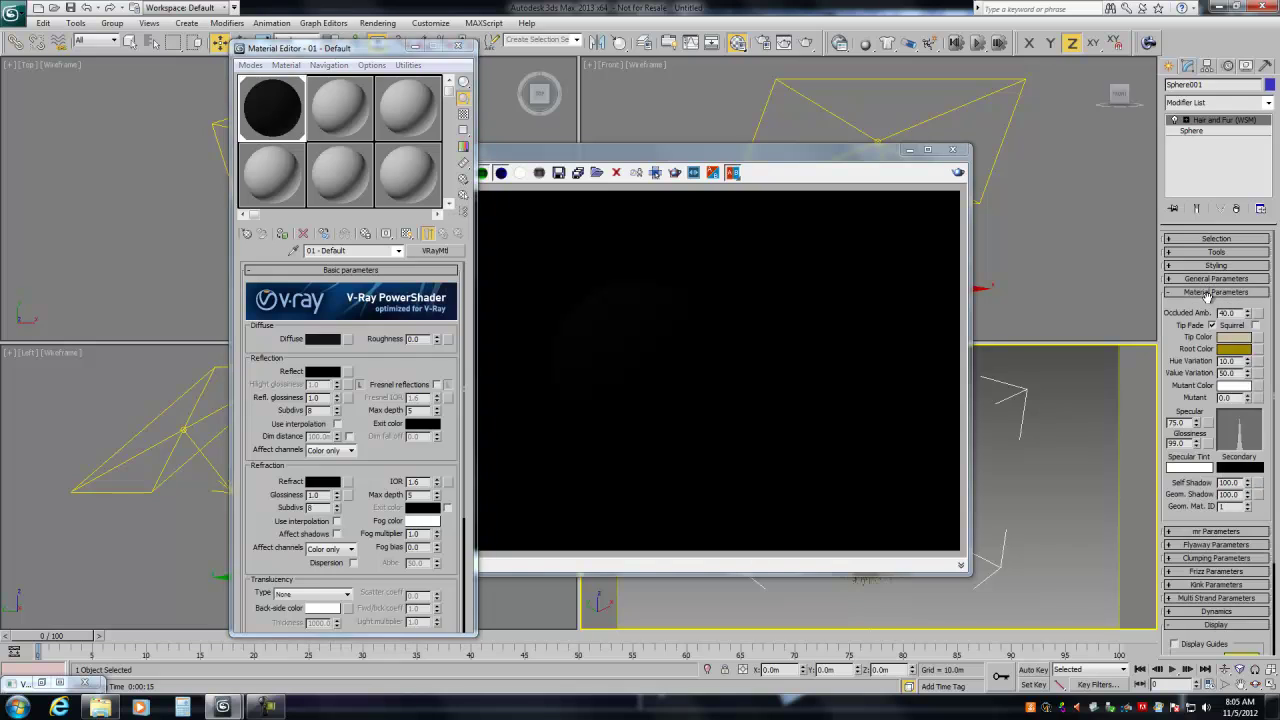
click(1202, 292)
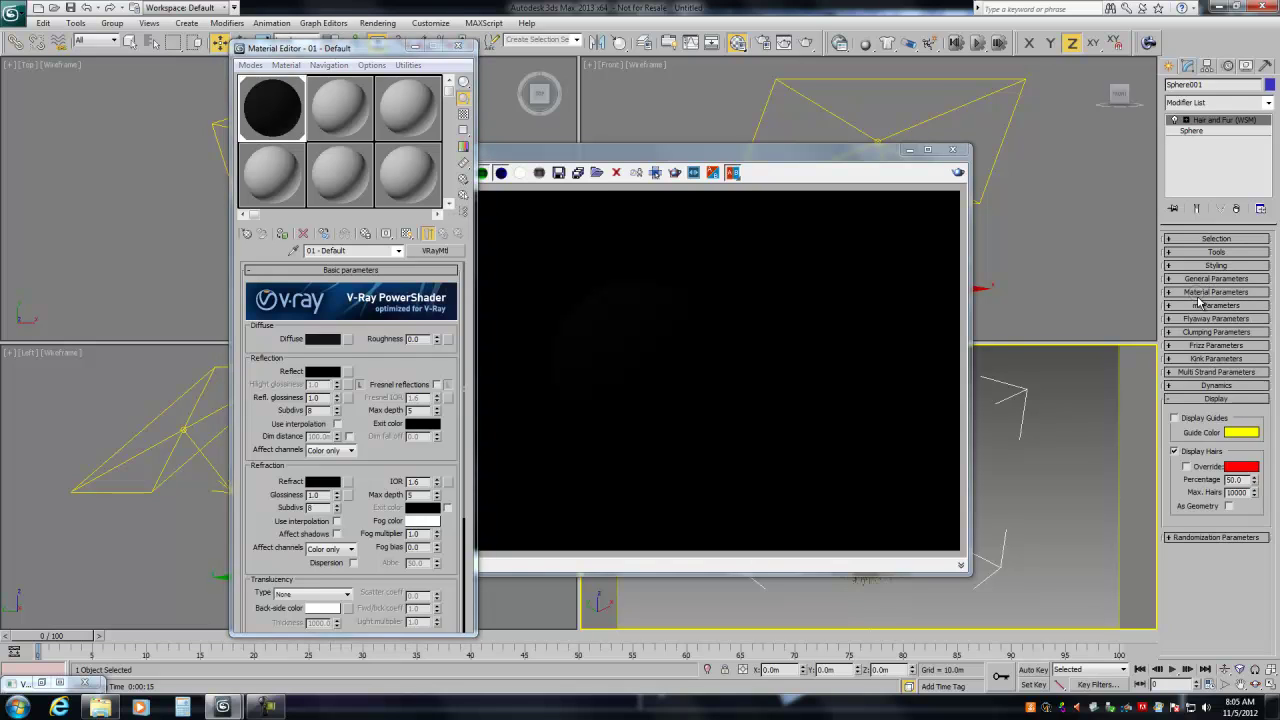
click(1202, 305)
click(1186, 322)
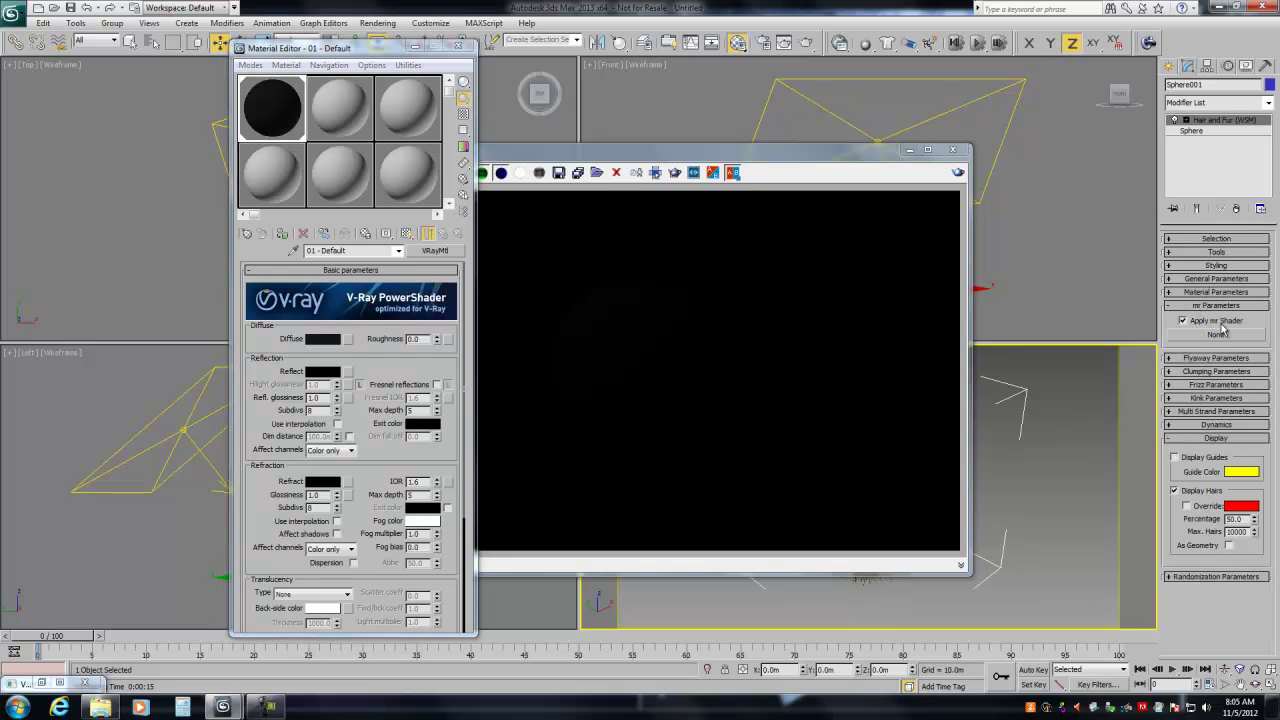
Step: Make the second material a VRayHairMtl with the Blond matted preset and instance it into the hair's mr shader slot
click(339, 122)
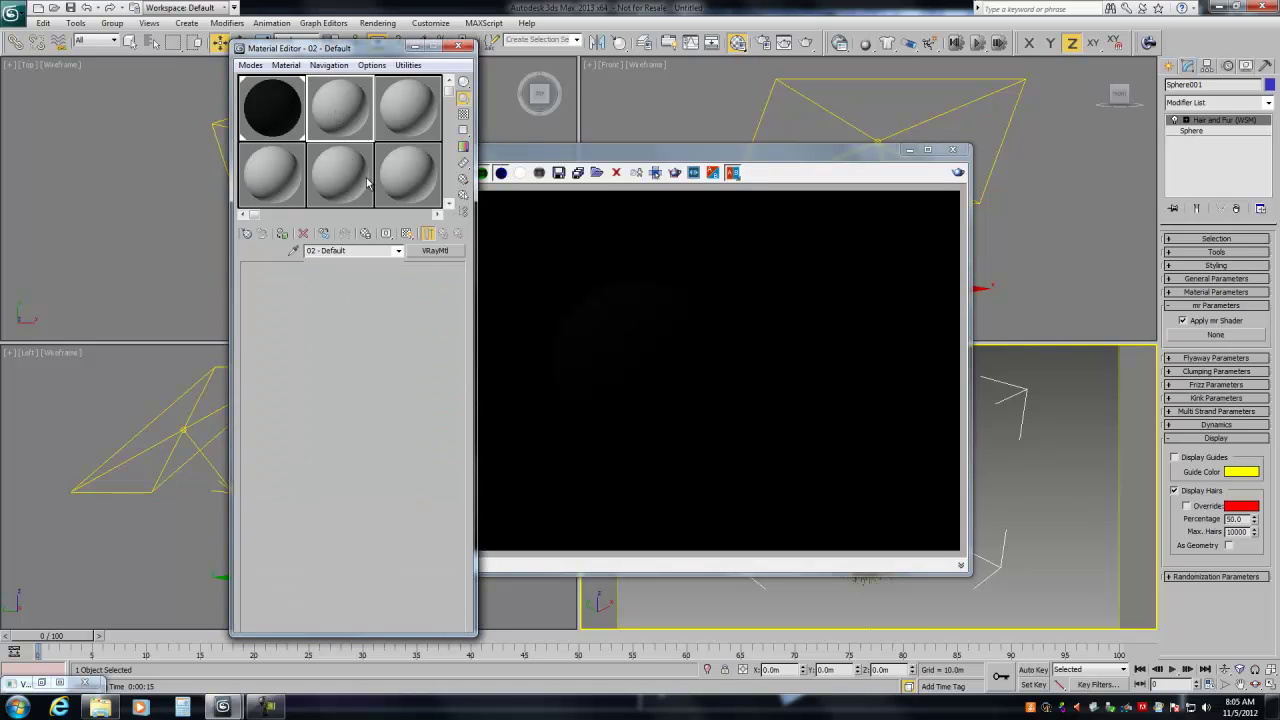
click(436, 251)
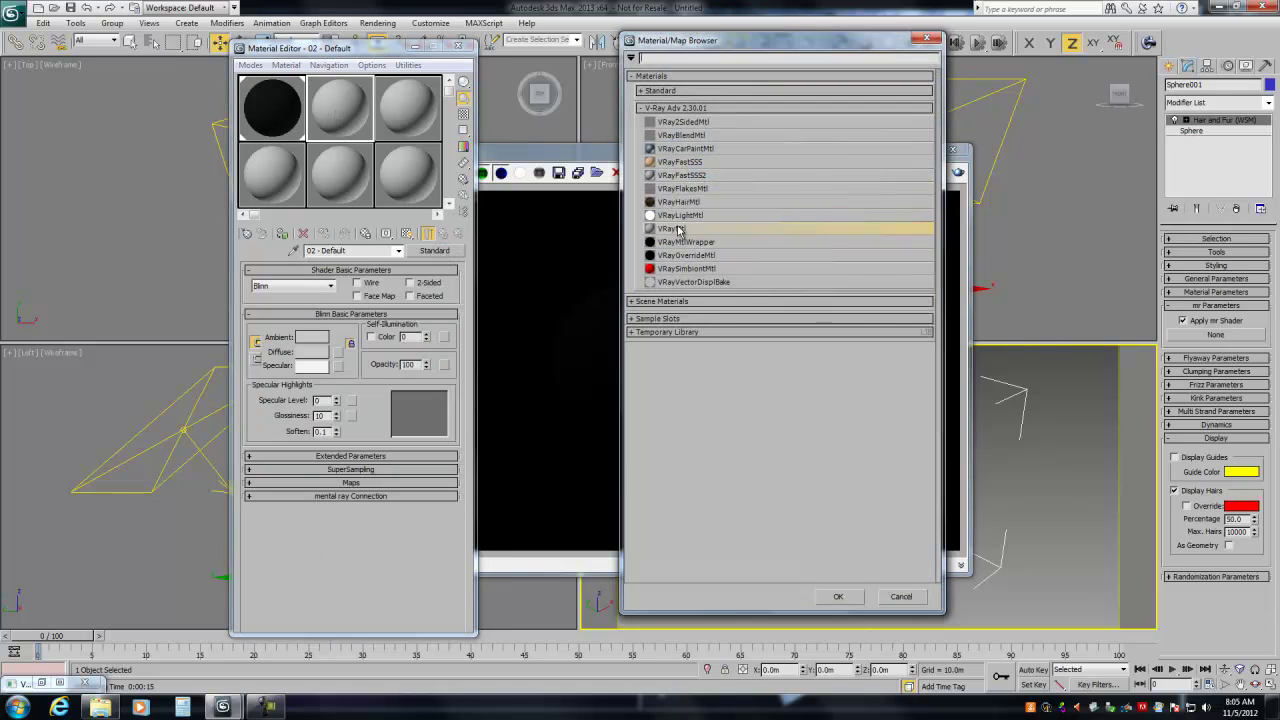
double_click(678, 203)
click(375, 288)
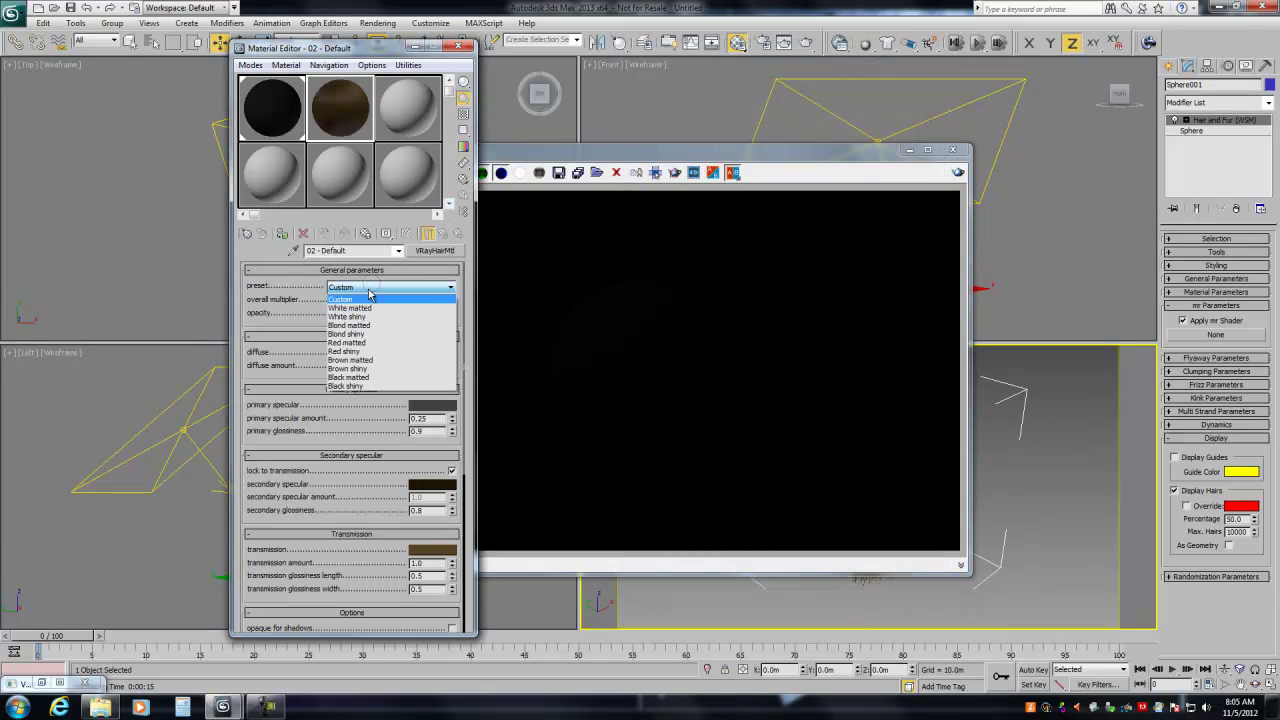
click(356, 327)
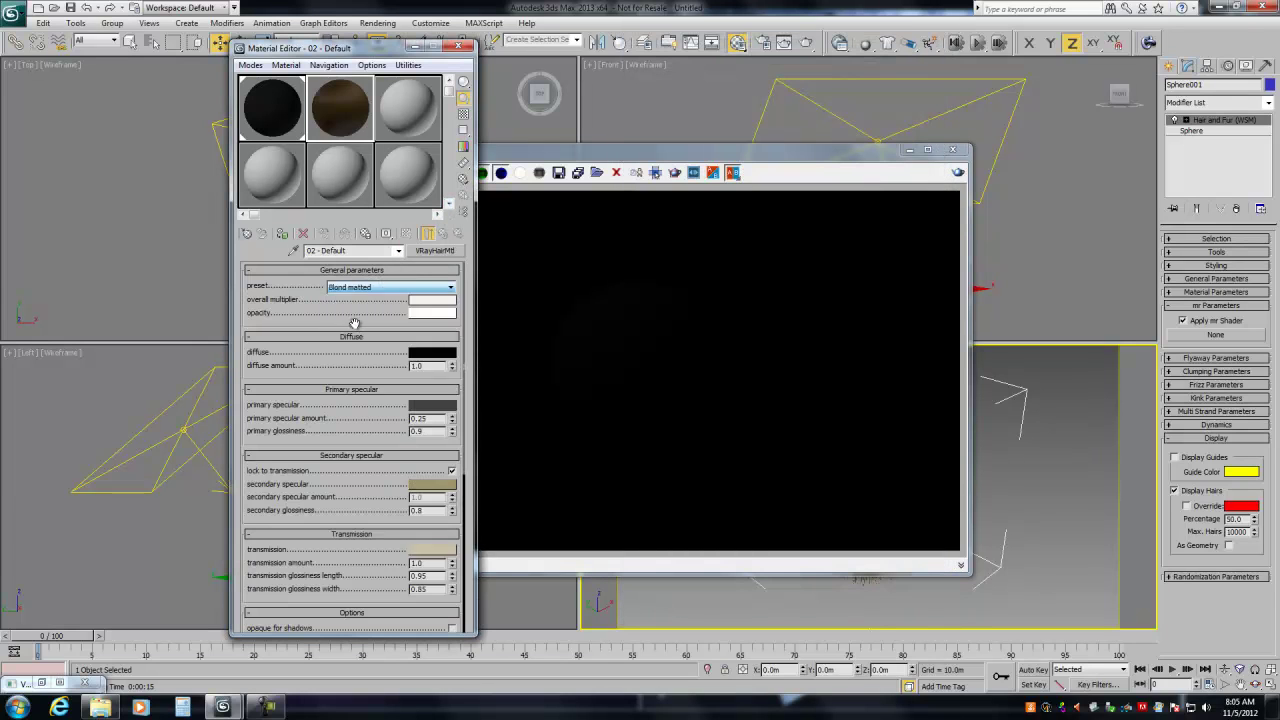
drag(394, 160, 1212, 335)
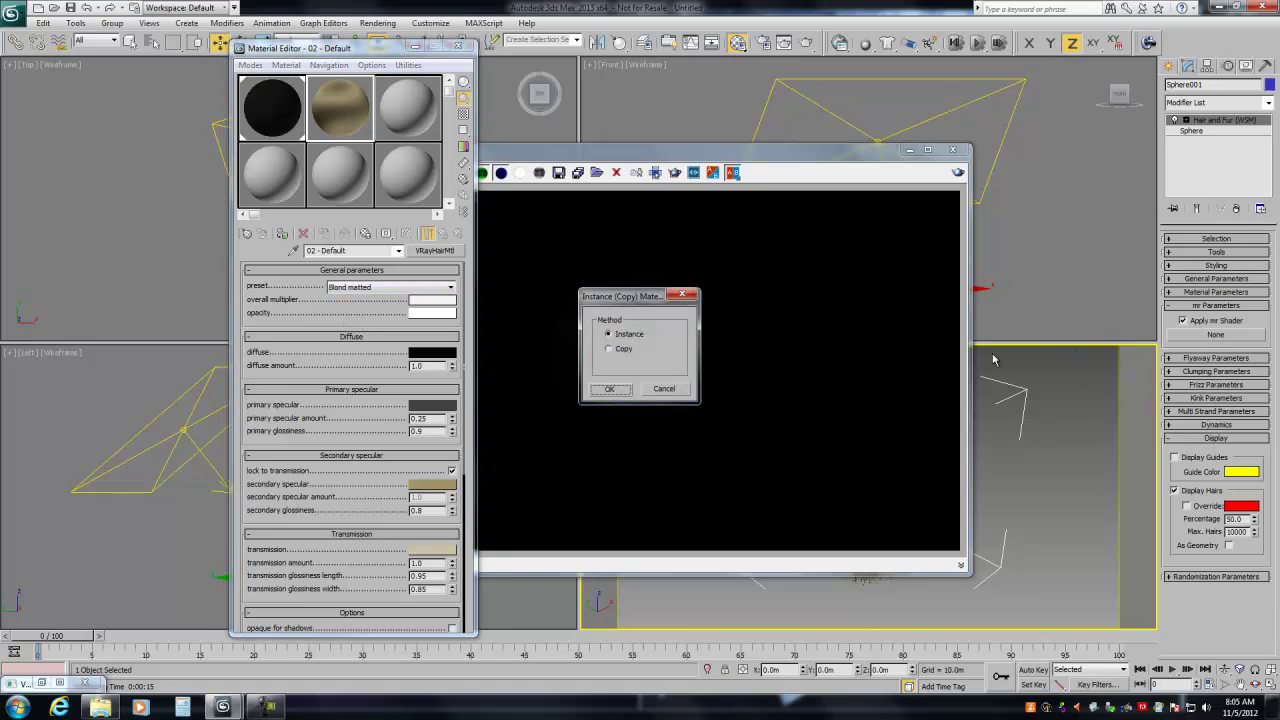
click(628, 389)
Step: Render the camera view again and zoom the frame buffer to 200% to inspect the hair strands
click(958, 172)
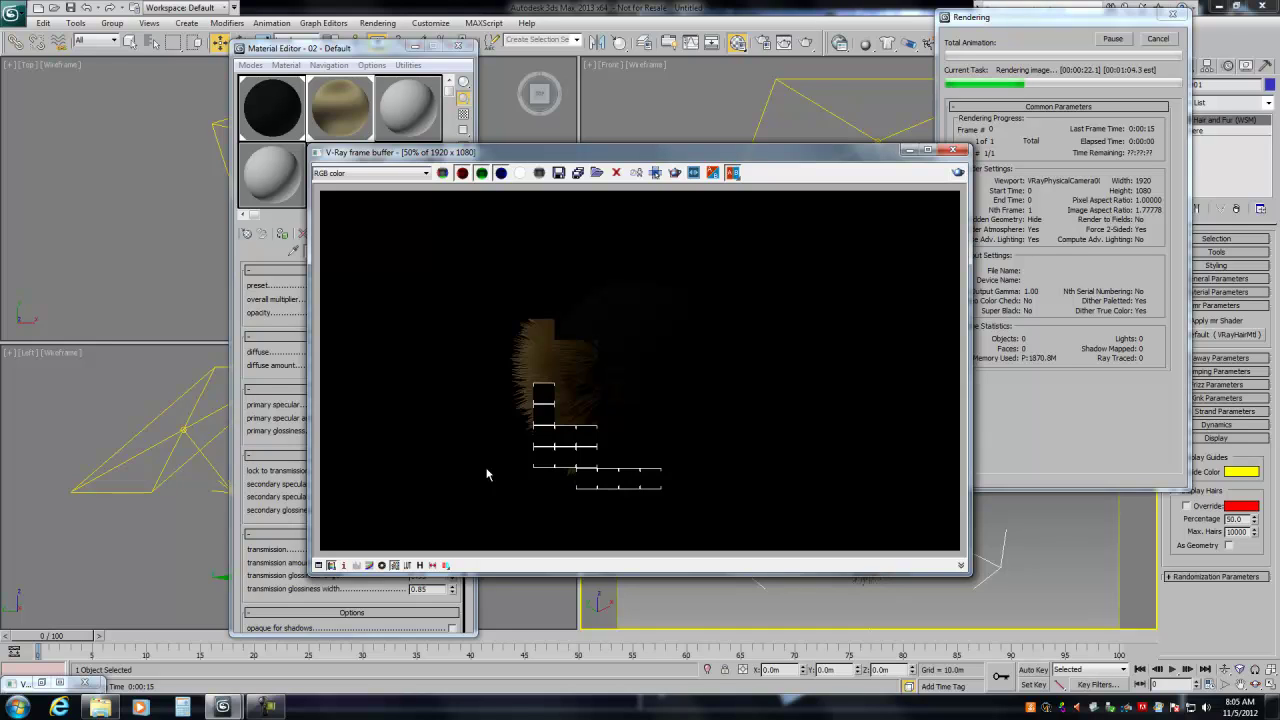
double_click(556, 388)
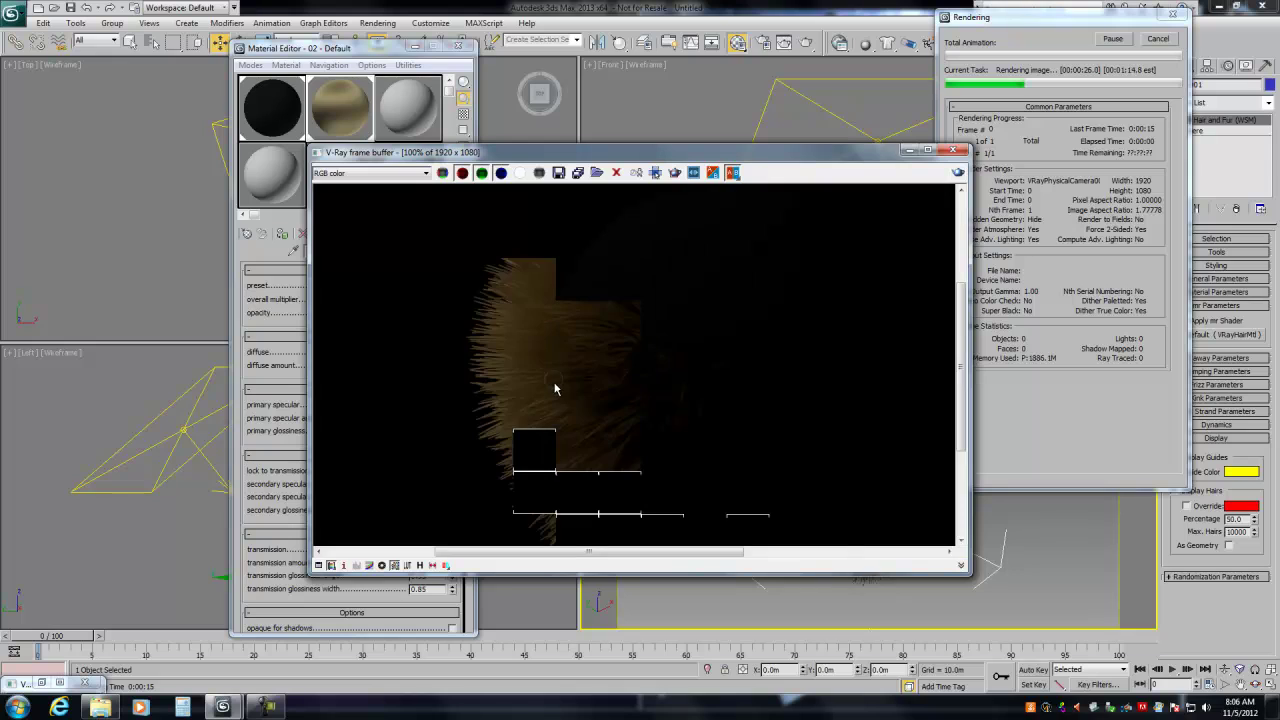
scroll(519, 400, up, 1)
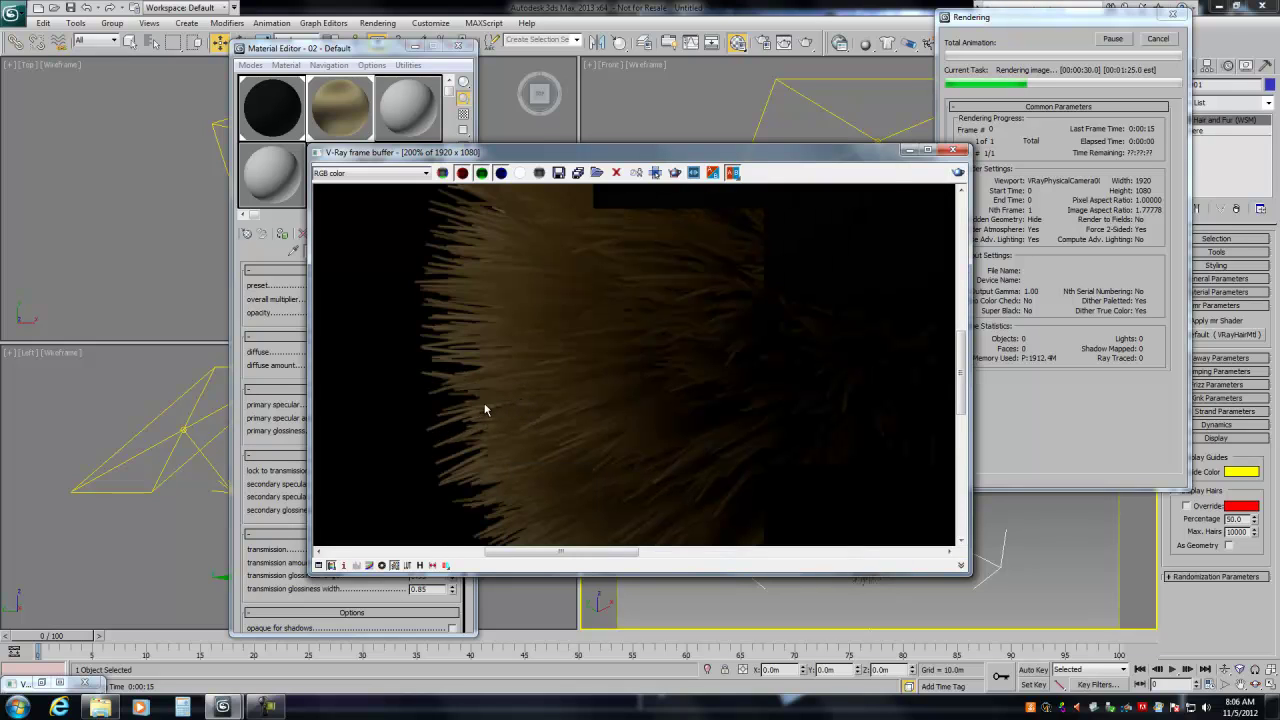
Step: Zoom the frame buffer between 50% and 200% to examine the rendered hair strands, ending at the full-image view
ctrl+scroll(522, 400, down, 1)
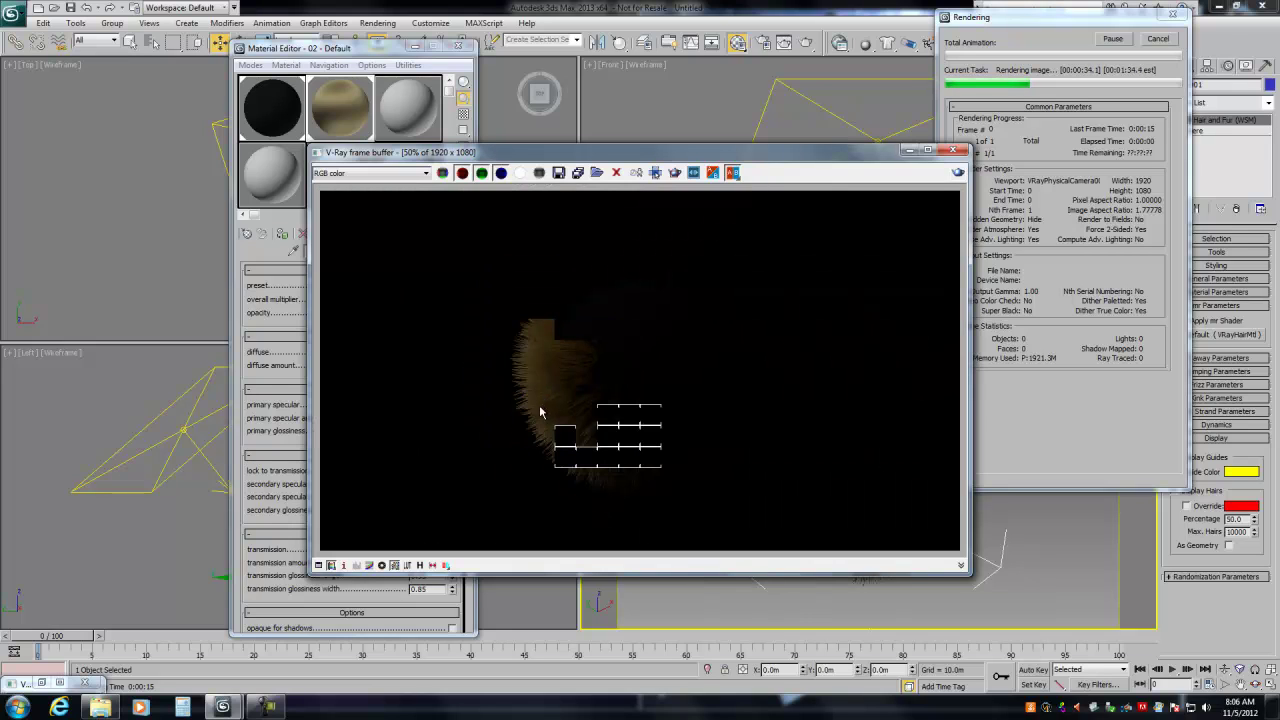
ctrl+scroll(543, 401, up, 1)
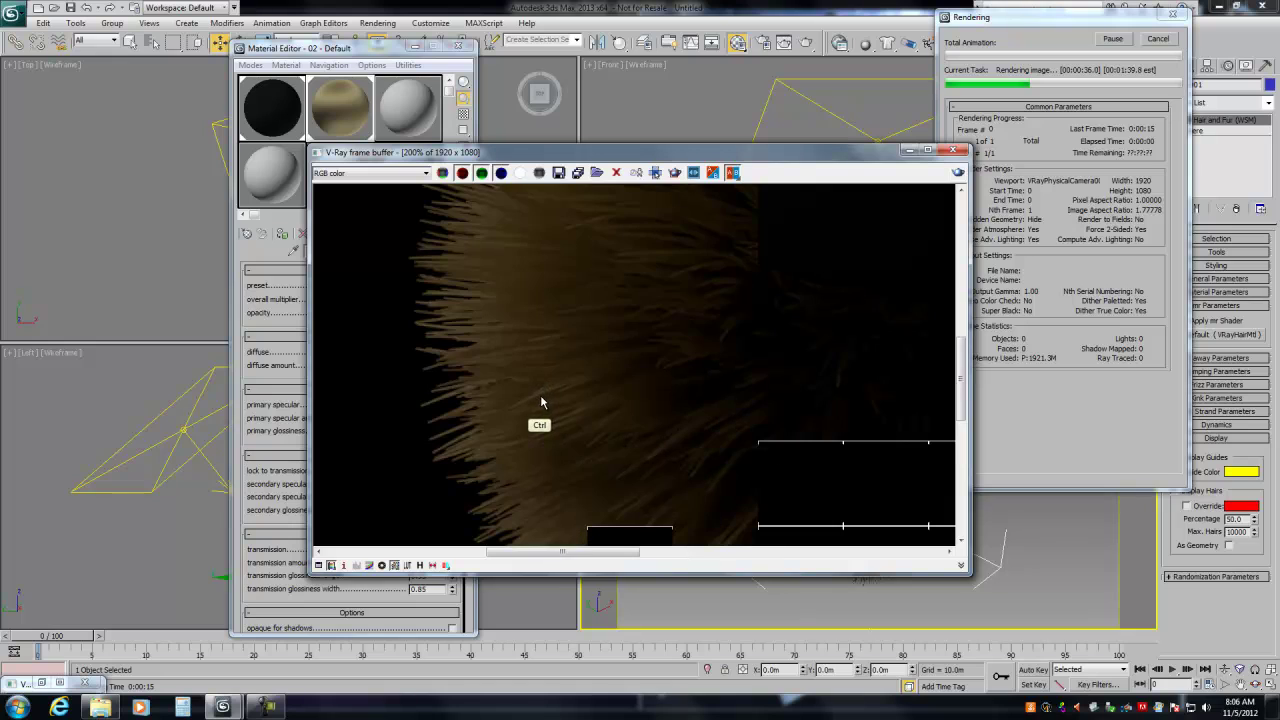
ctrl+scroll(518, 405, down, 2)
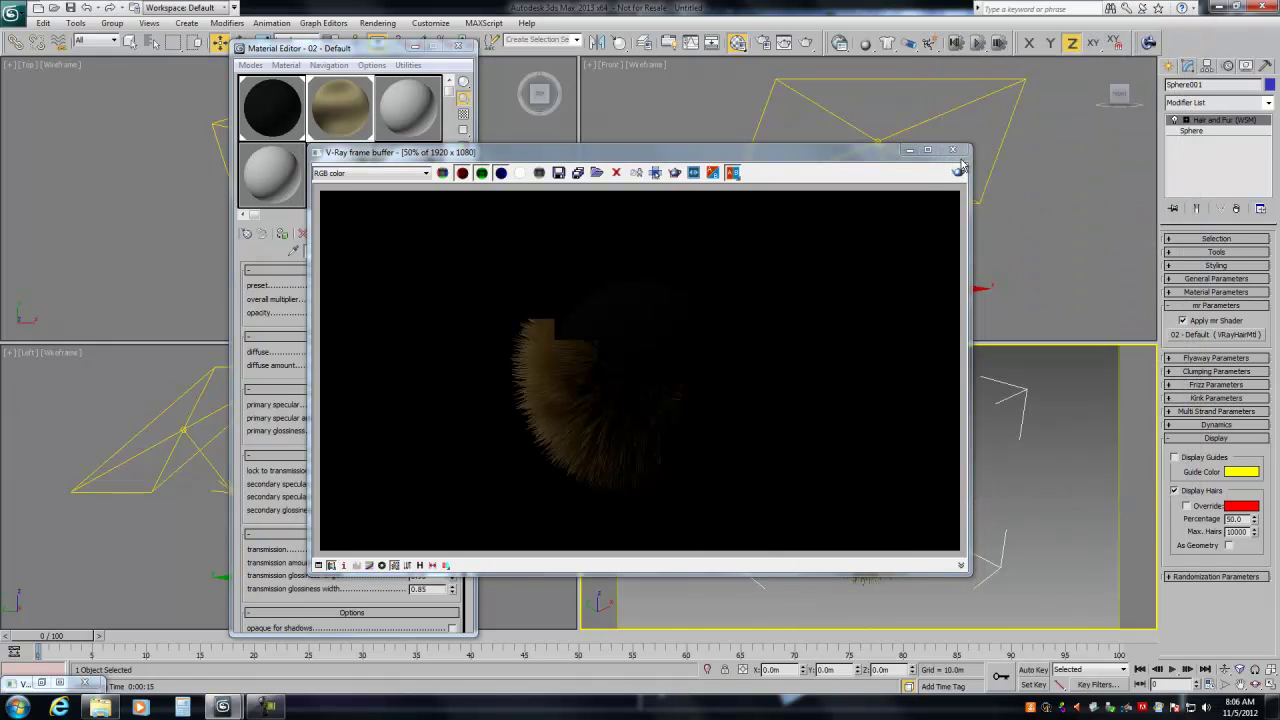
Step: Review the sphere's Hair and Fur material and general parameters, checking the Root Thick and Tip Thick values
click(1207, 292)
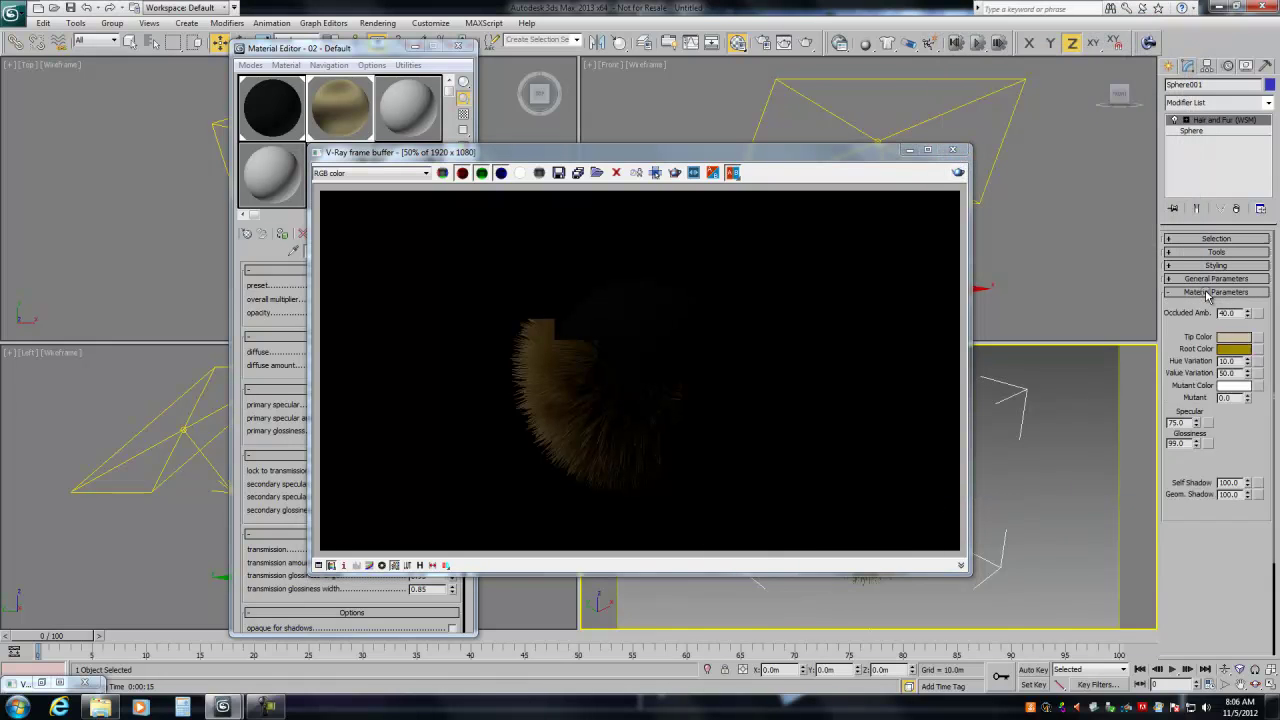
click(1193, 292)
click(1194, 278)
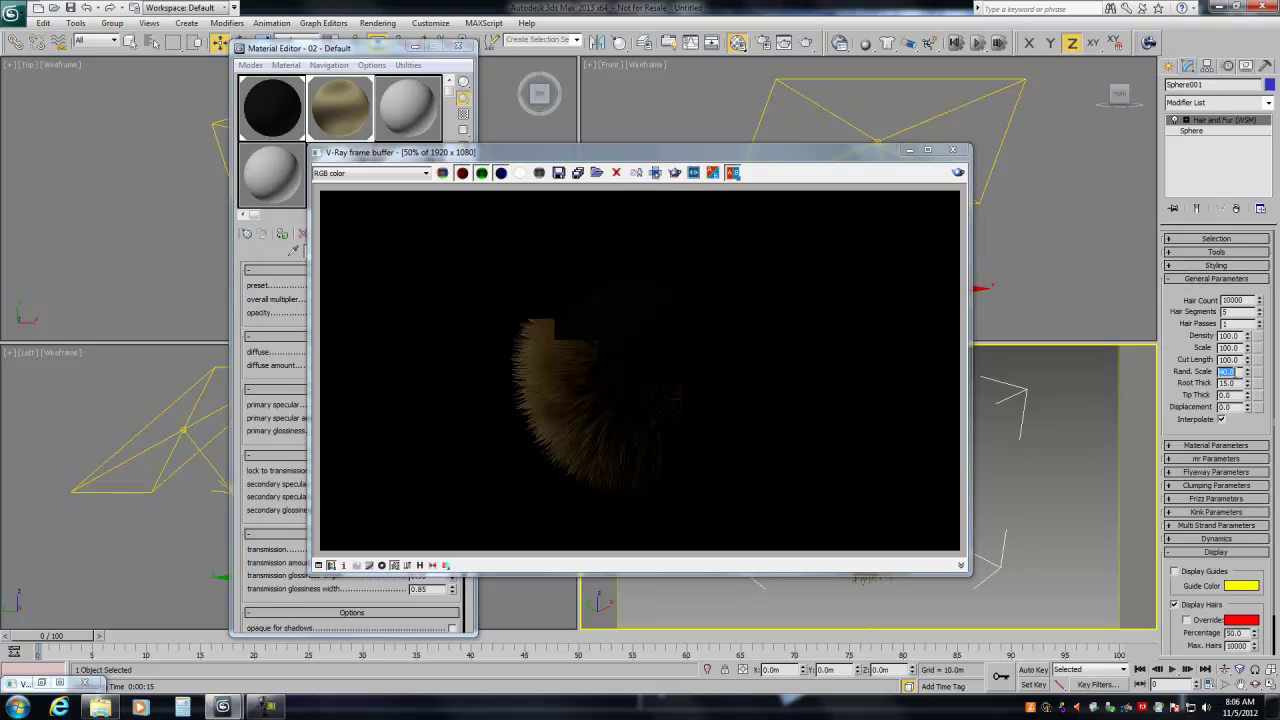
double_click(1238, 384)
double_click(1237, 394)
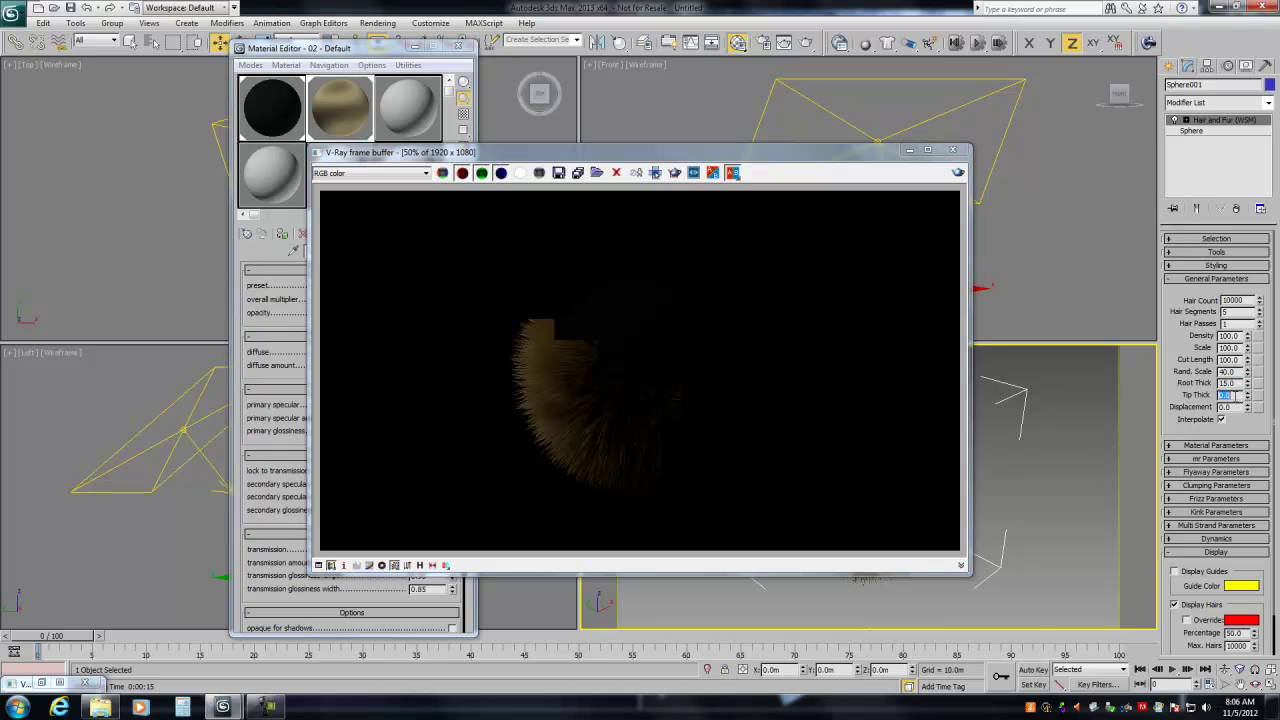
Step: Magnify the partial render to 200% to examine how the strands taper toward their tips, then return it to 50%
ctrl+click(539, 412)
ctrl+click(539, 412)
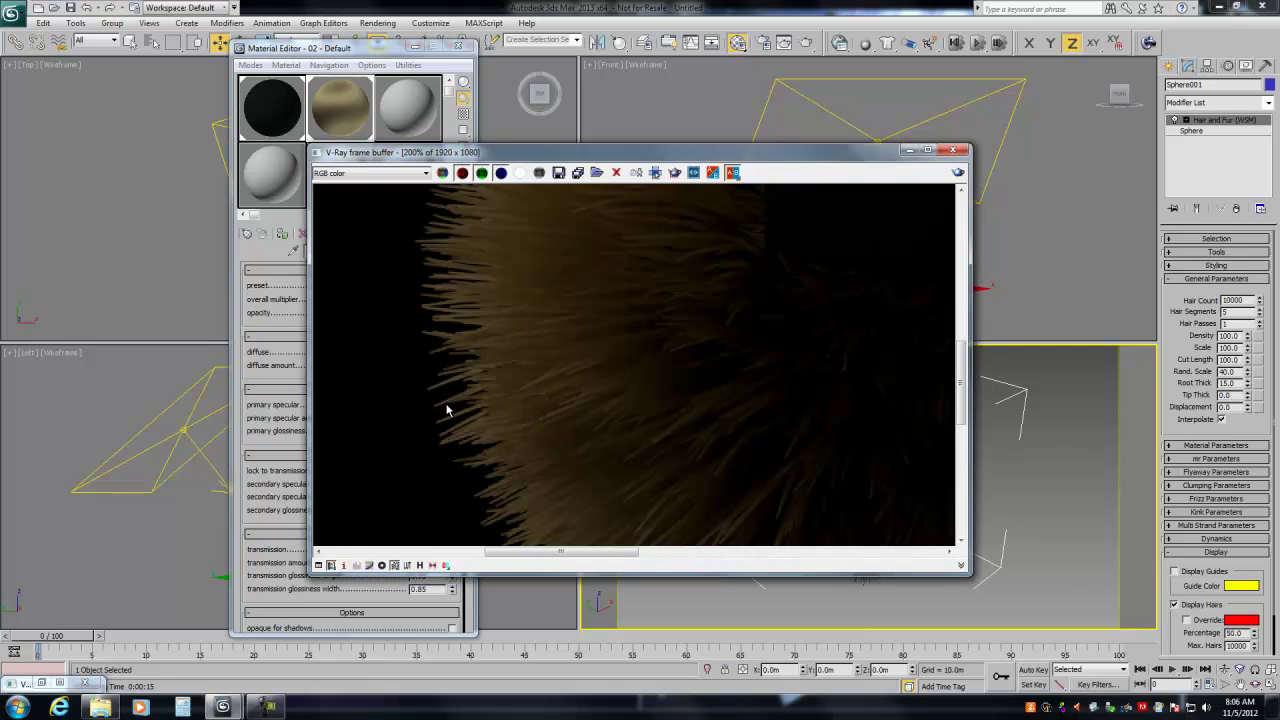
ctrl+right_click(531, 403)
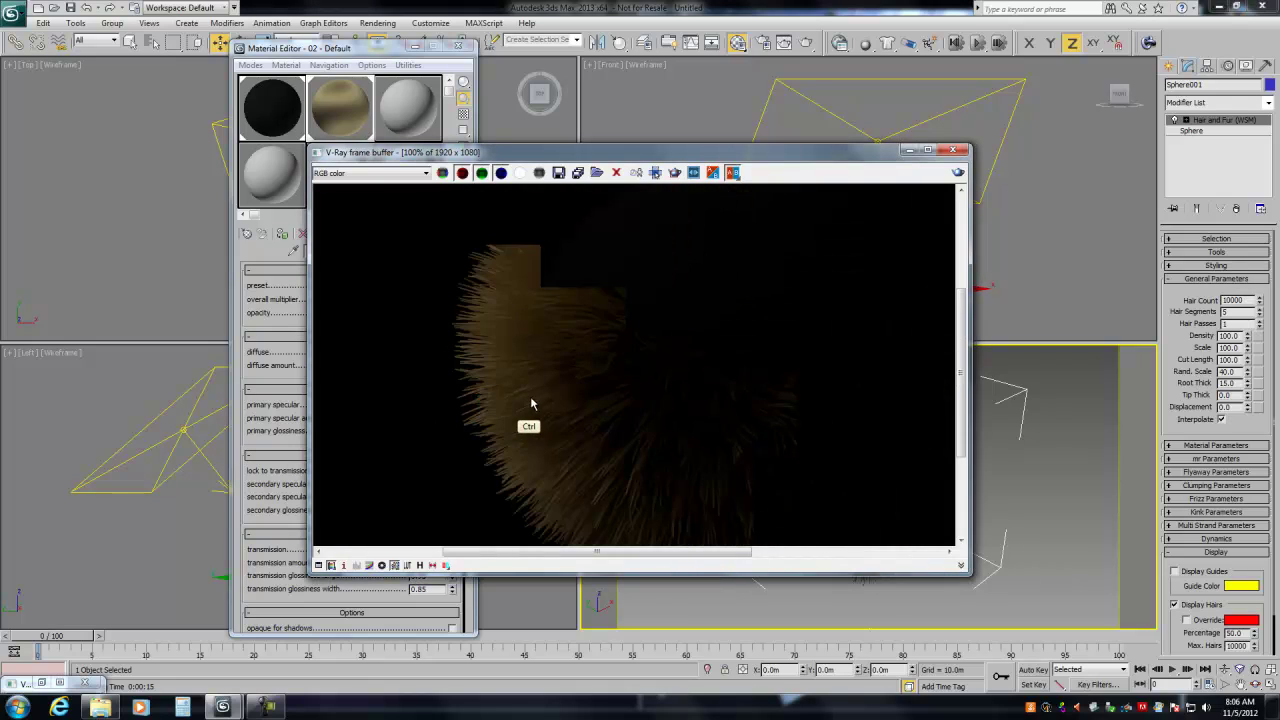
ctrl+right_click(529, 396)
ctrl+click(566, 428)
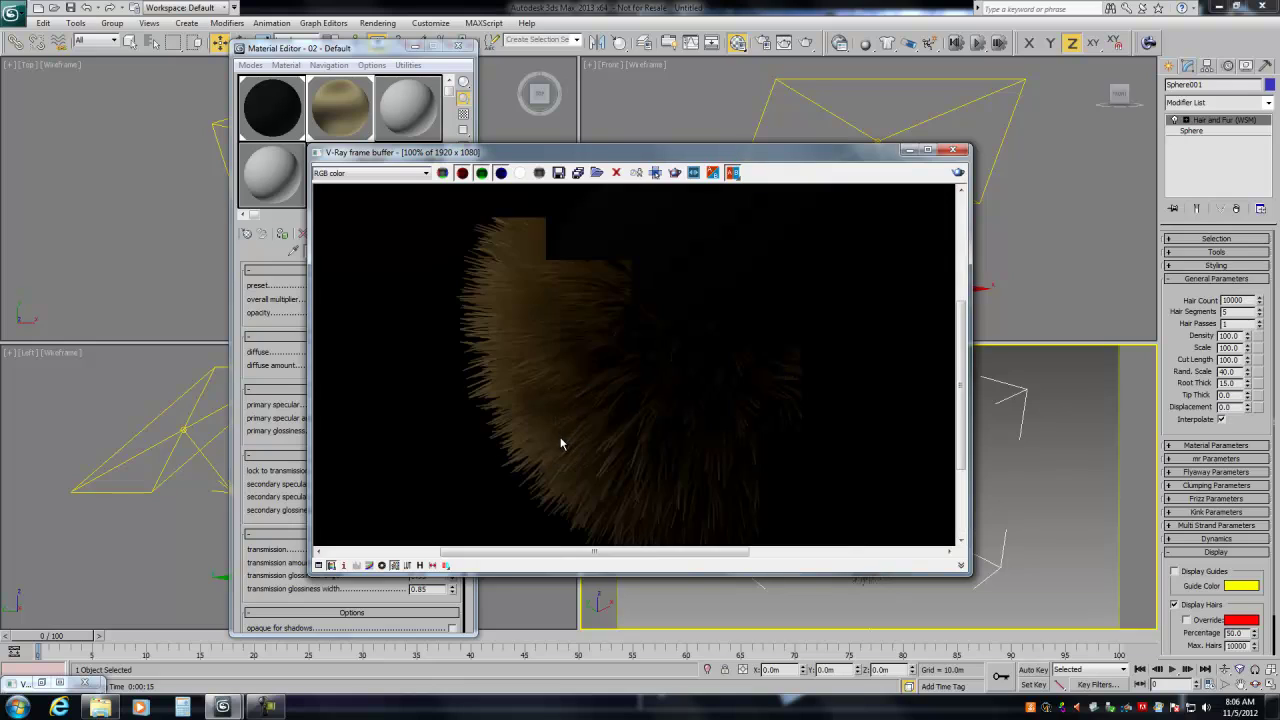
key(ctrl)
ctrl+right_click(558, 438)
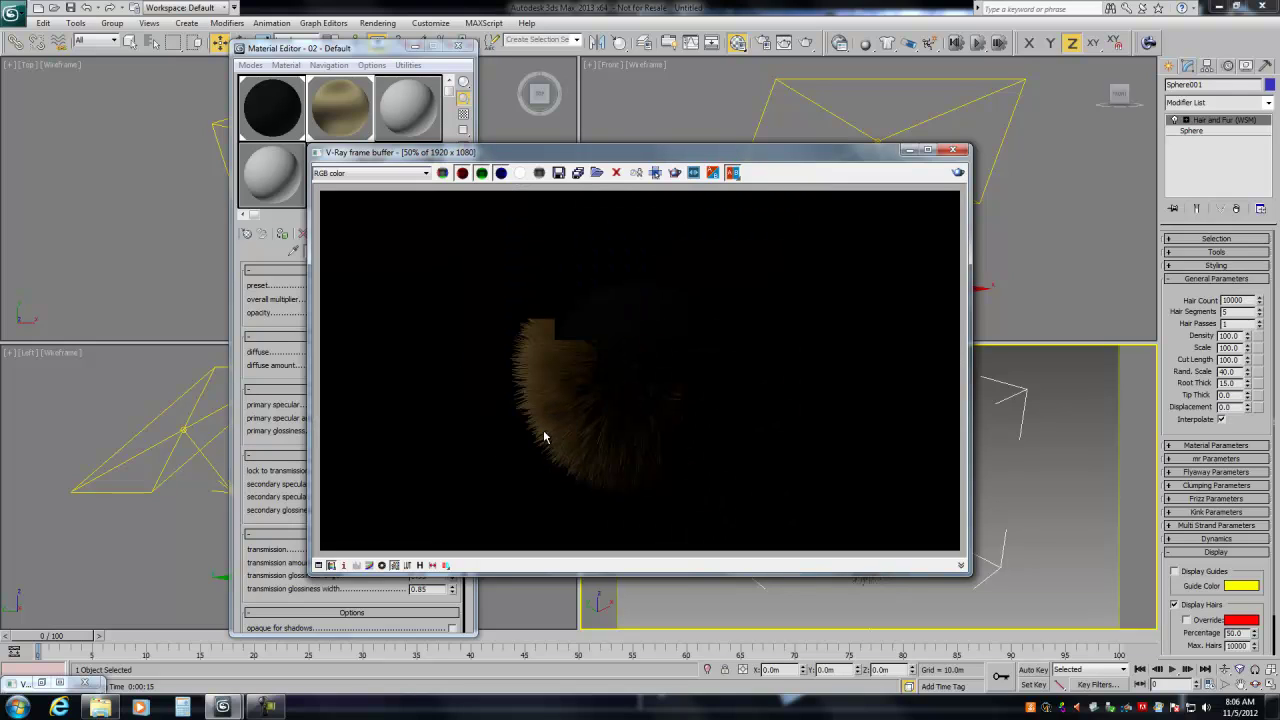
Step: Assign a VRayHairInfoTex map to the second material's opacity and show the checkered background behind its sample
drag(632, 157, 770, 127)
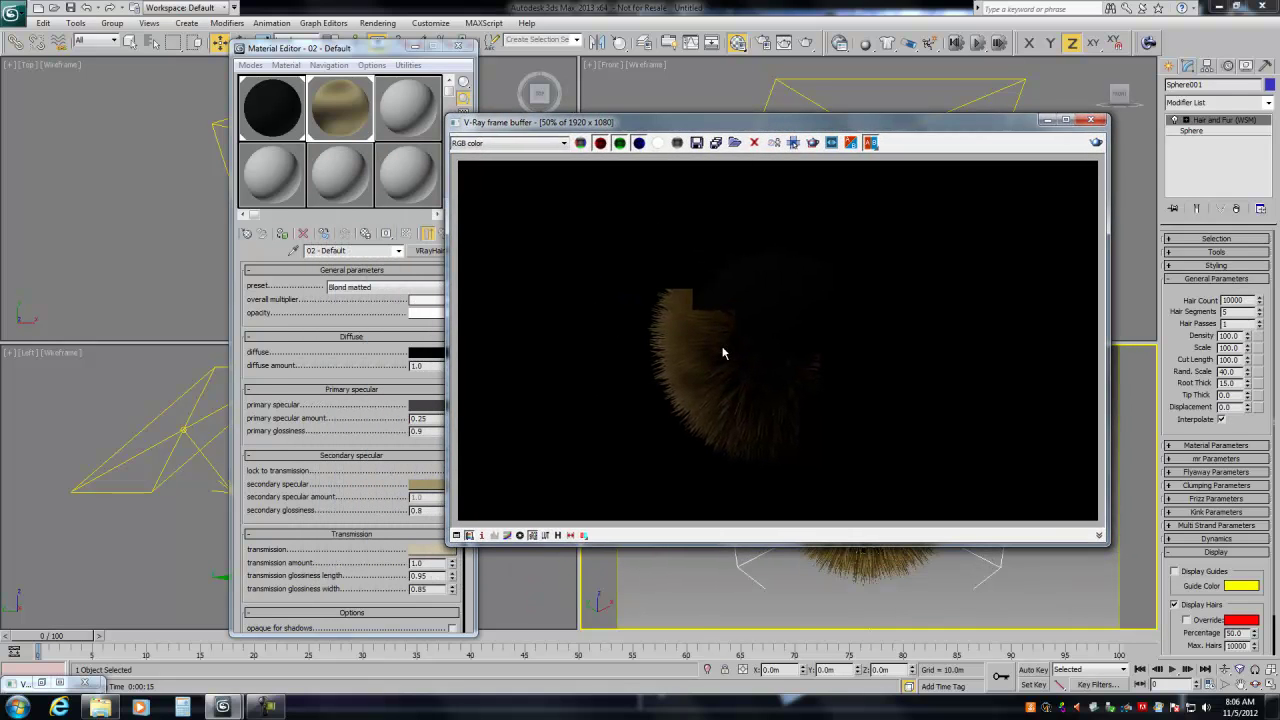
click(1195, 552)
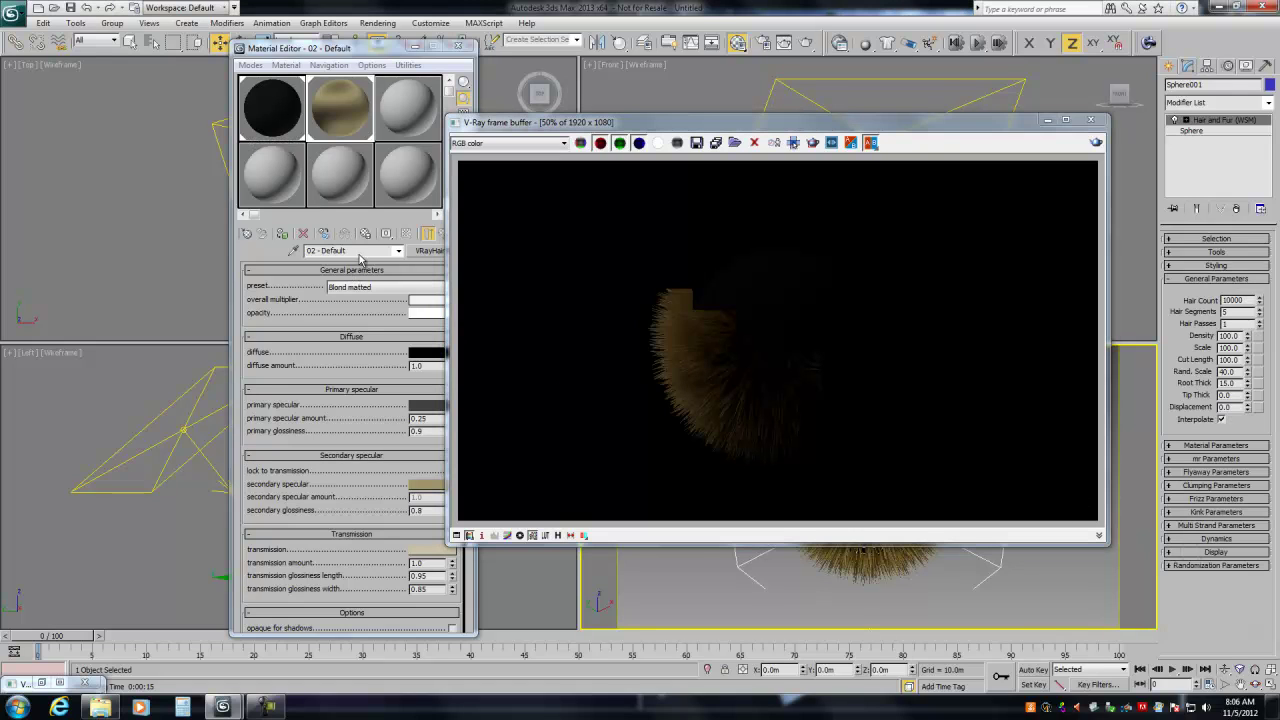
click(345, 125)
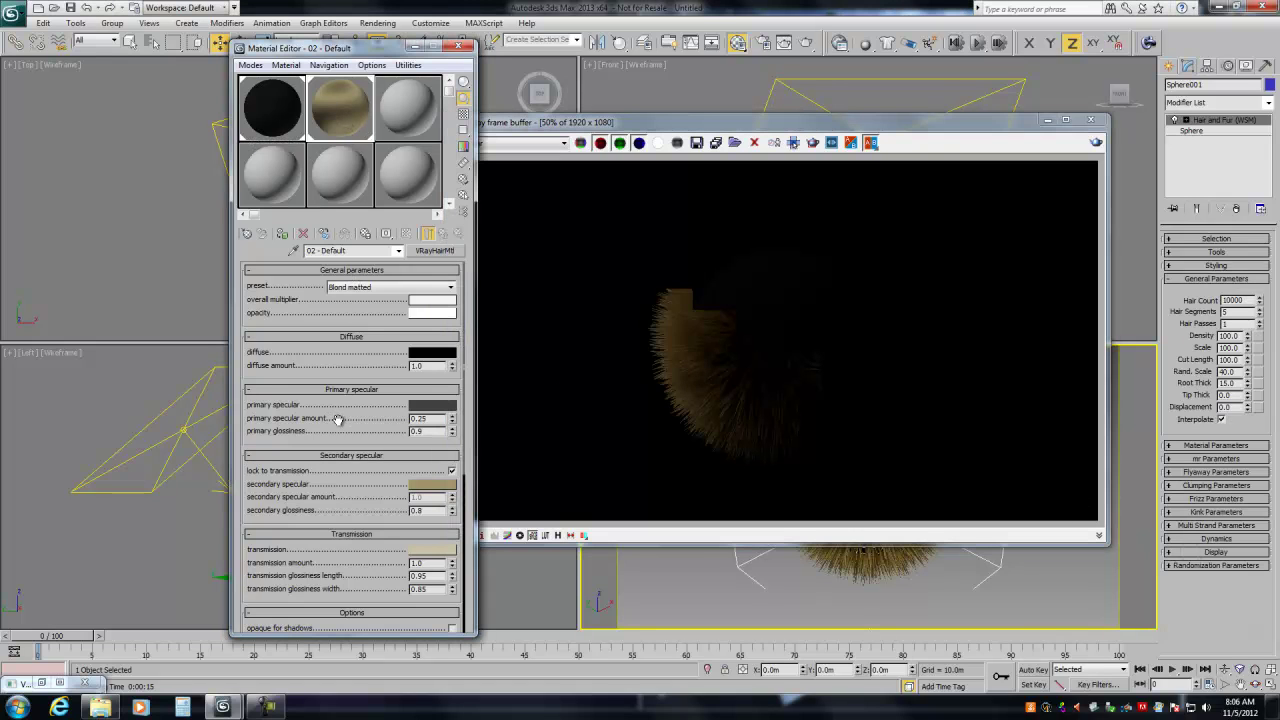
scroll(339, 415, down, 6)
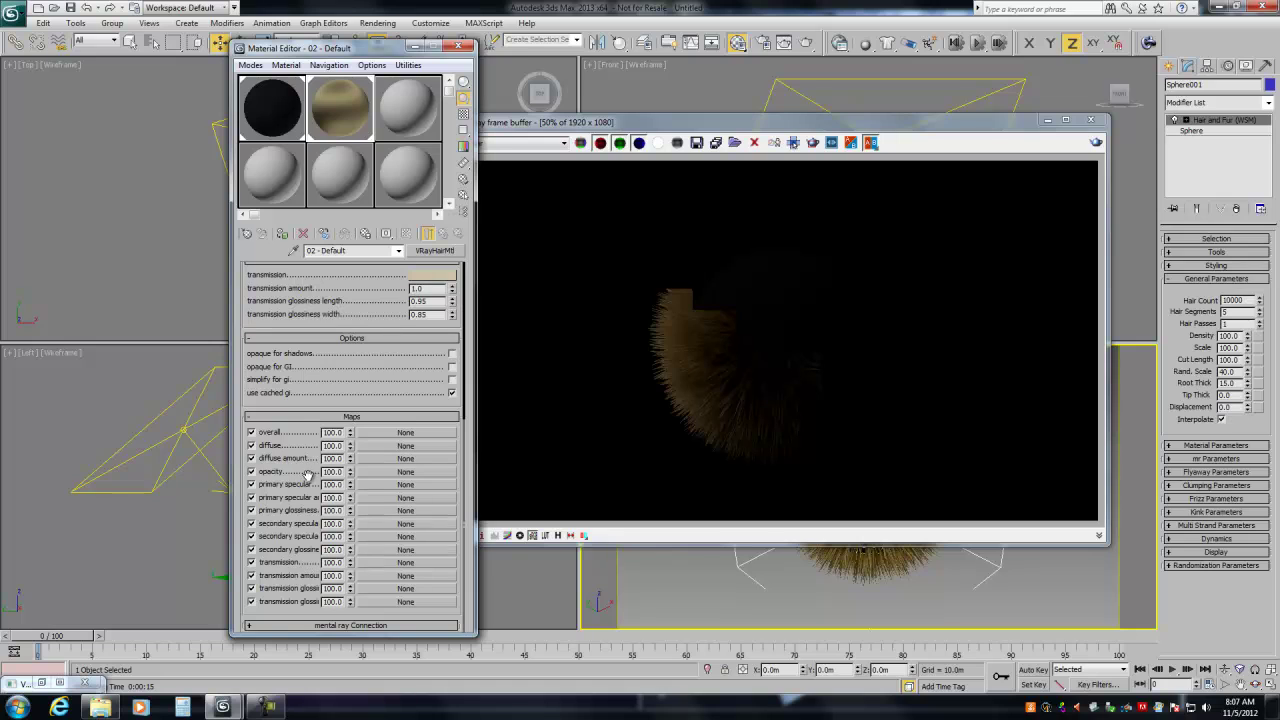
click(378, 473)
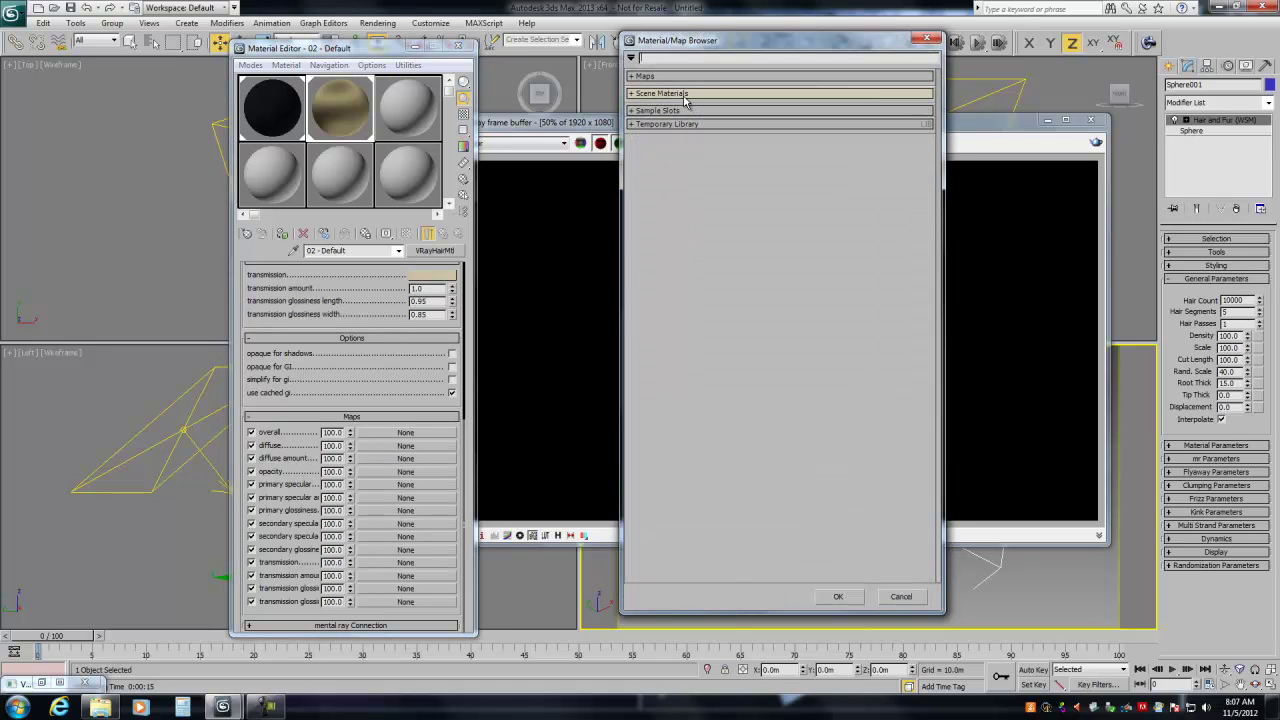
click(663, 93)
click(684, 77)
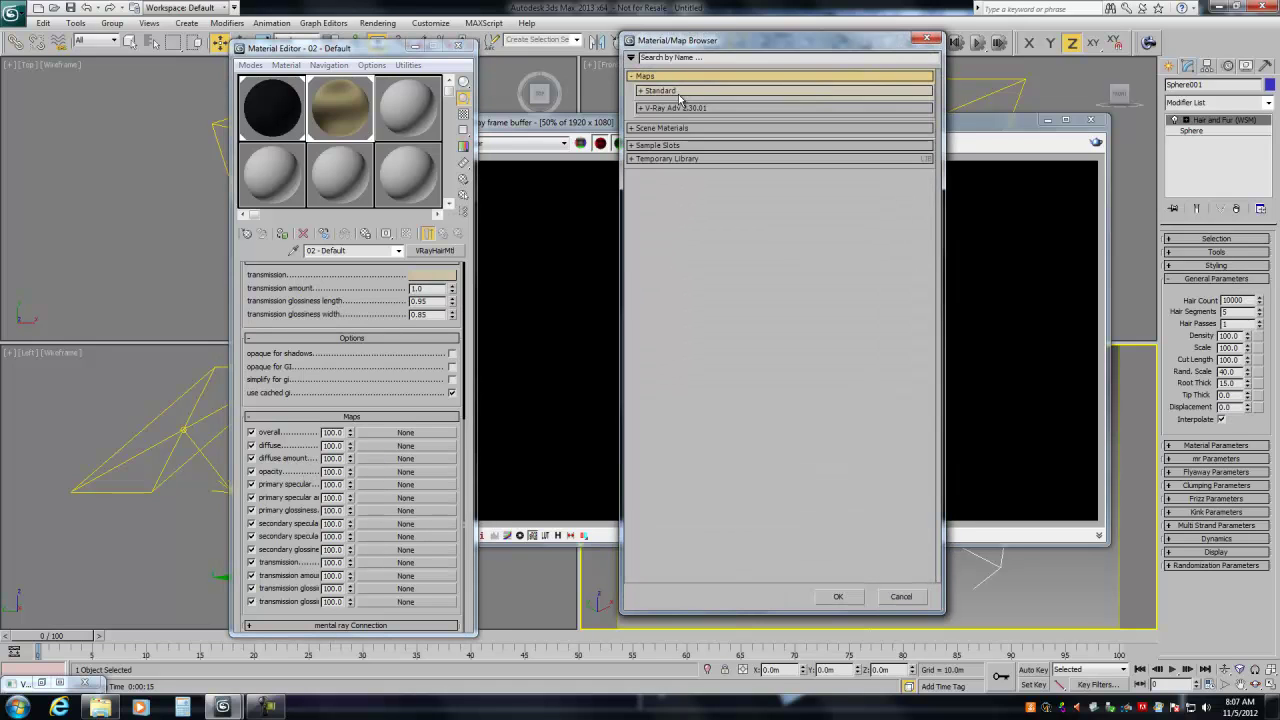
click(682, 107)
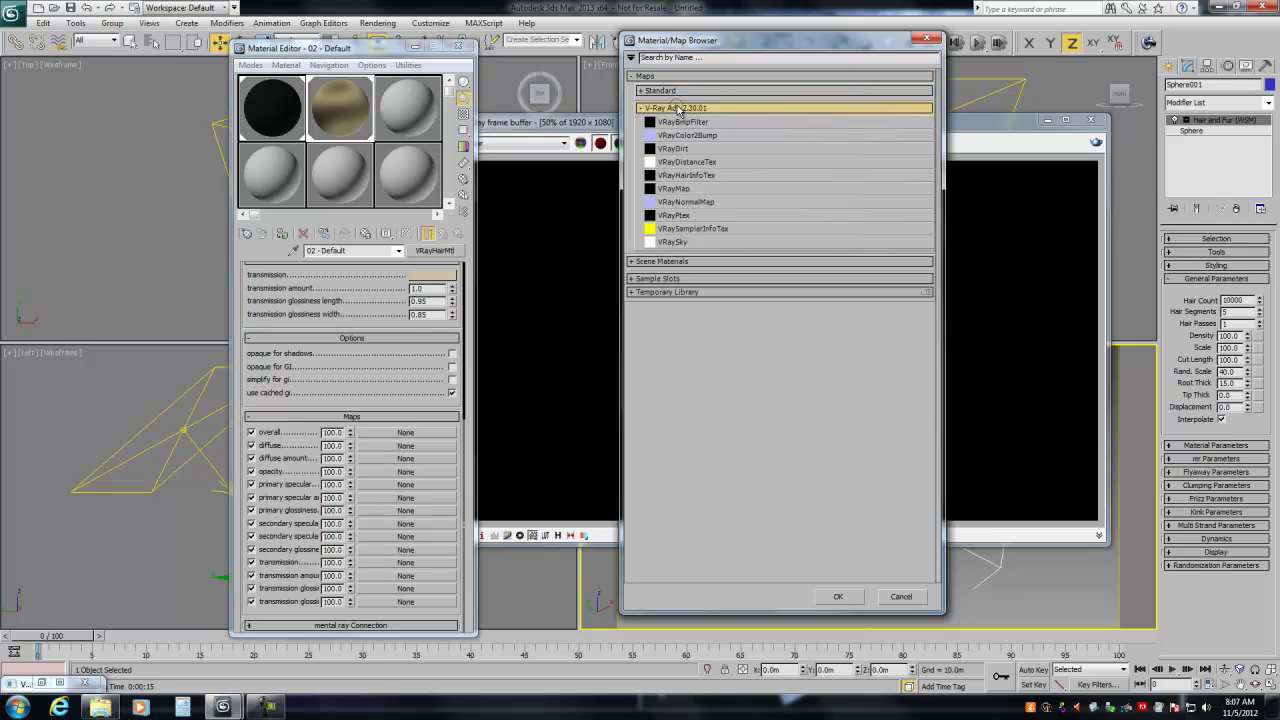
click(684, 176)
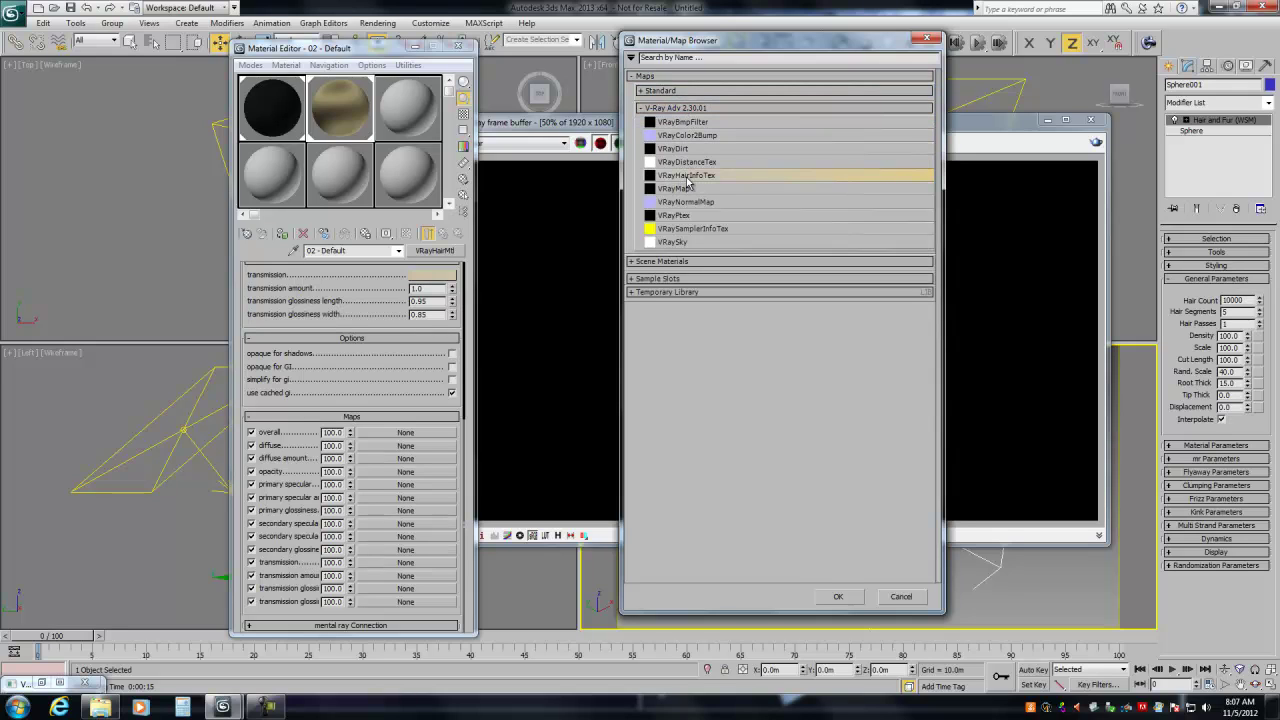
double_click(688, 177)
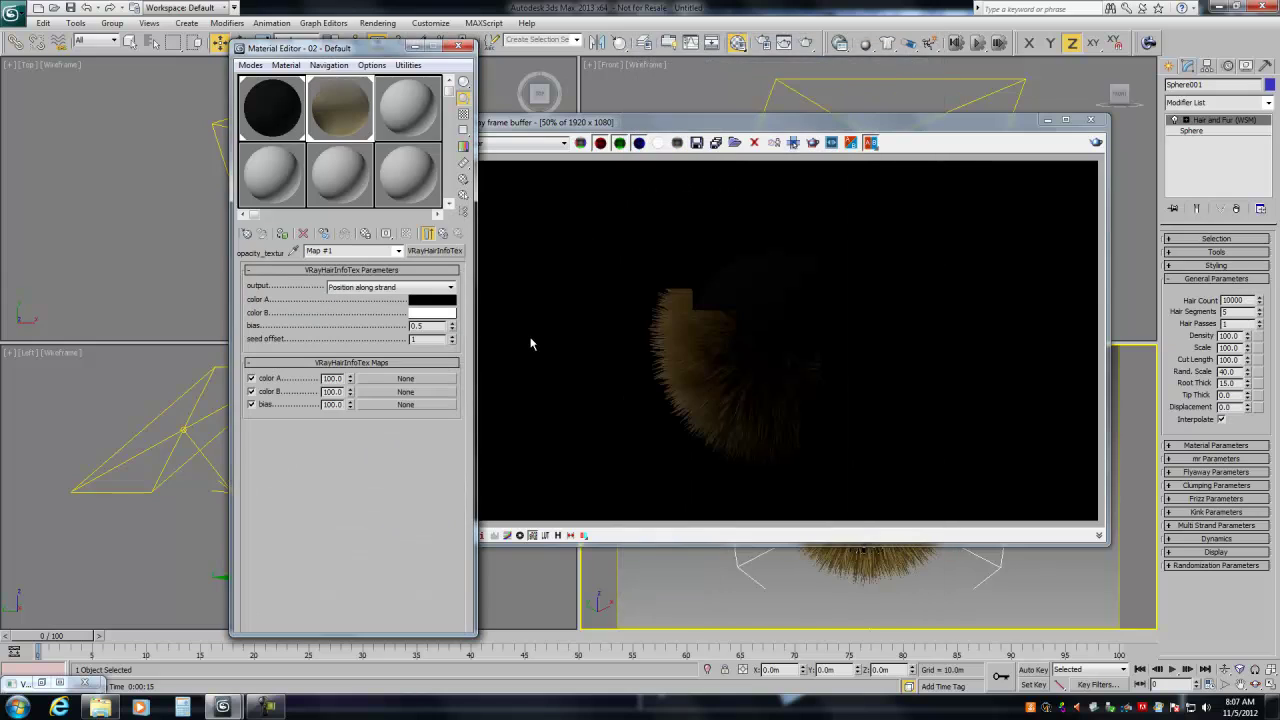
click(464, 113)
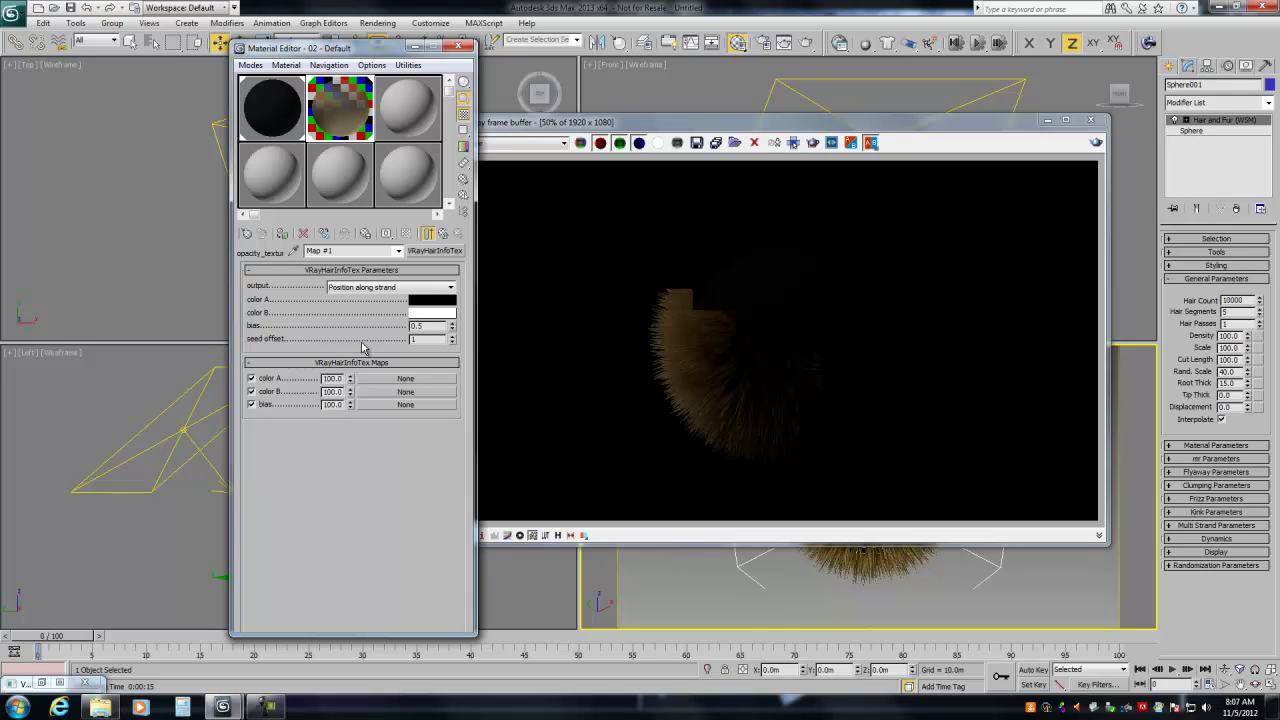
Step: Enable opaque for GI in the parent hair material and render a partial preview, viewed at 100%
click(443, 233)
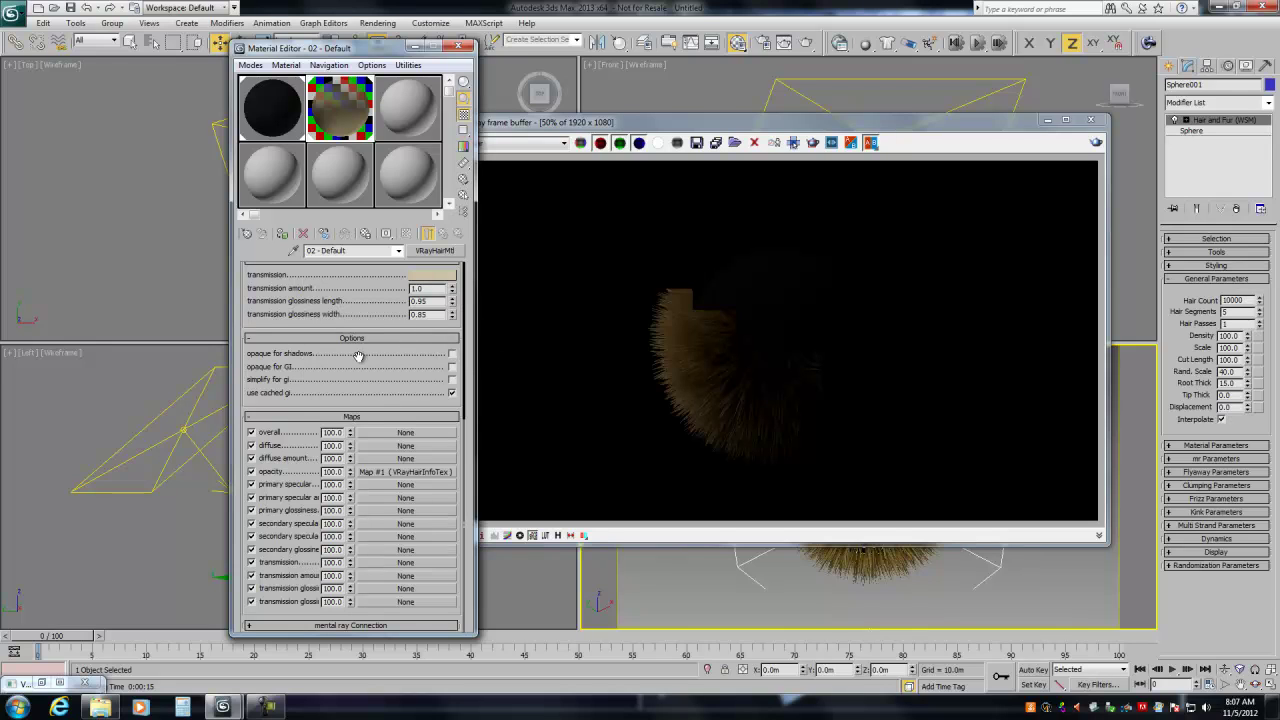
click(452, 367)
click(1096, 145)
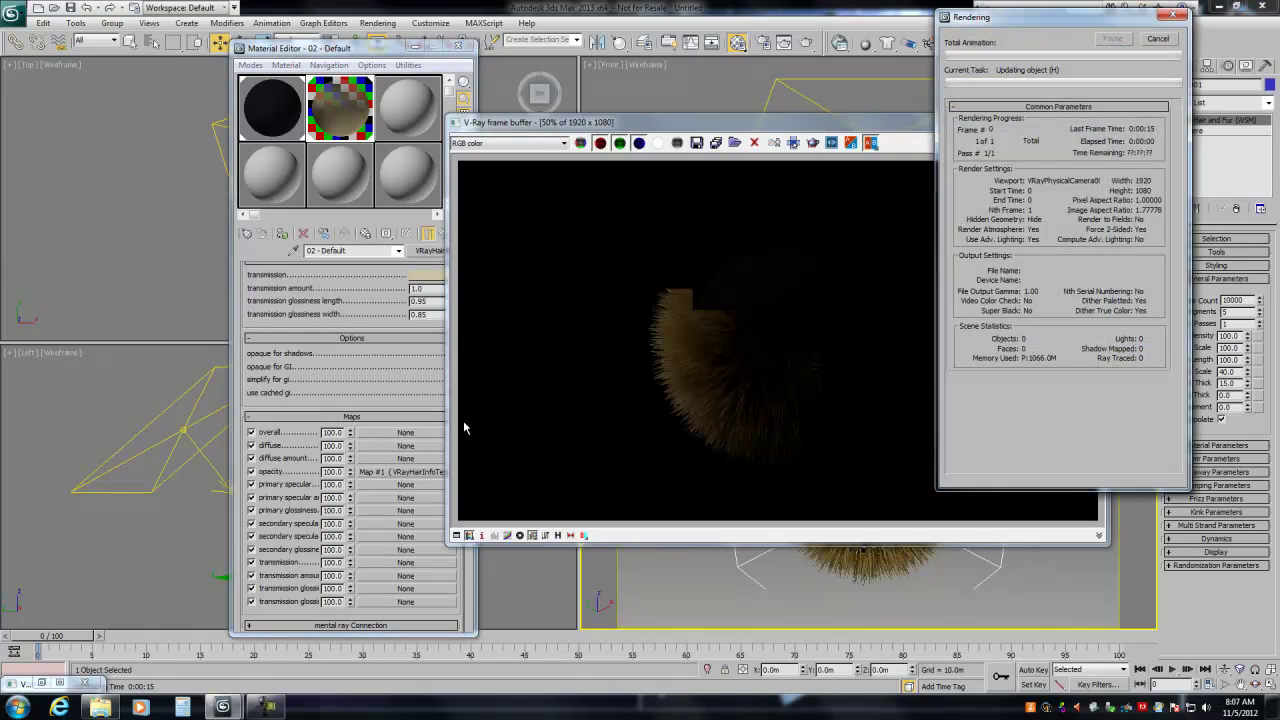
double_click(690, 380)
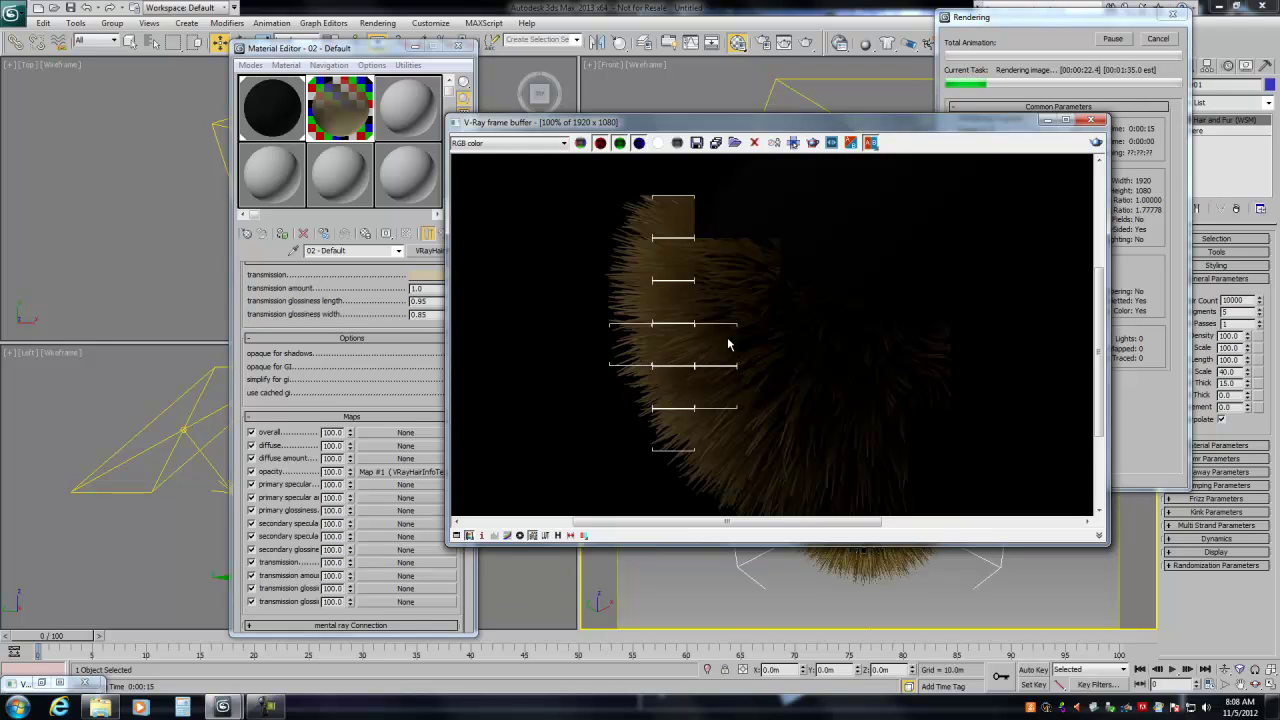
click(1156, 39)
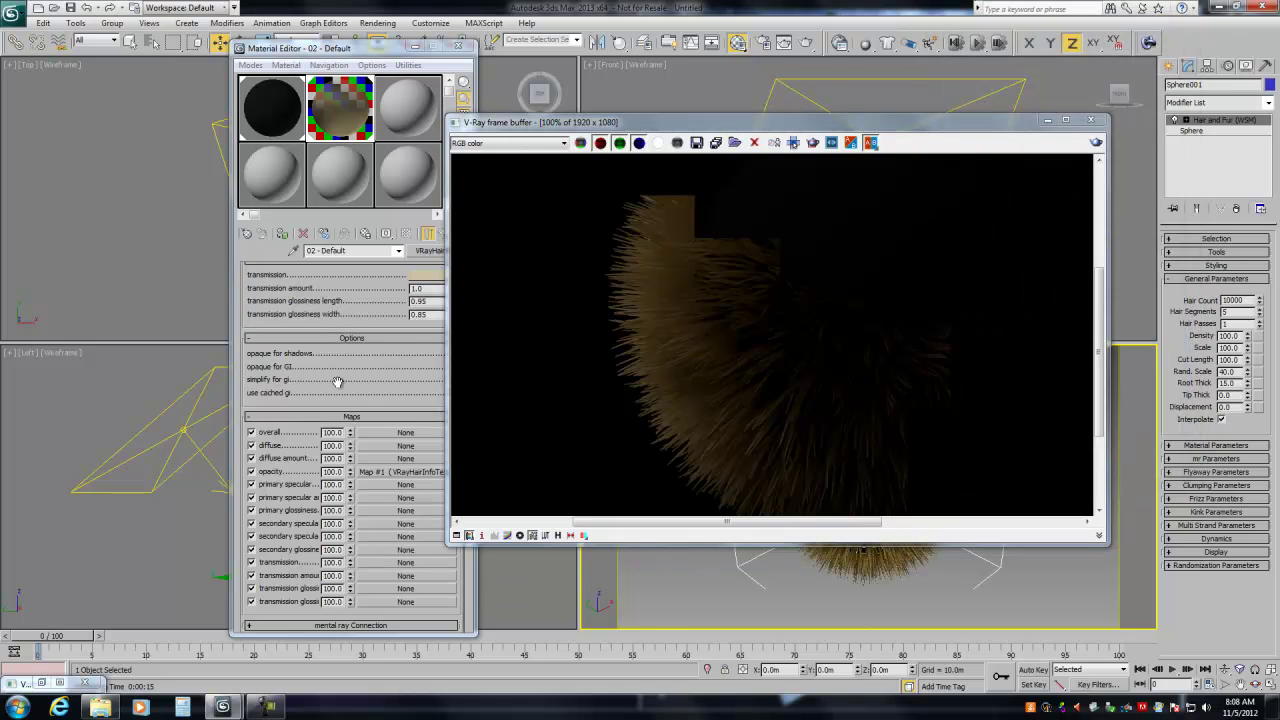
Step: Swap color A and color B in the opacity's VRayHairInfoTex map
click(367, 476)
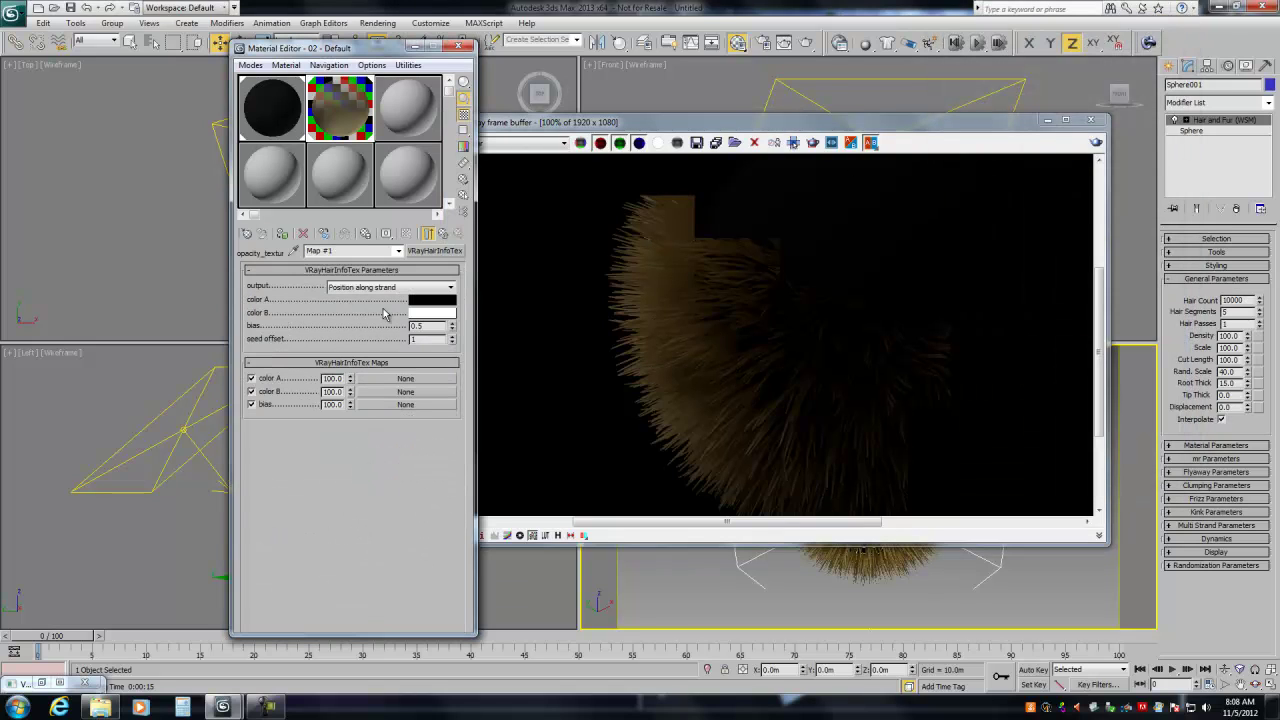
drag(422, 302, 426, 314)
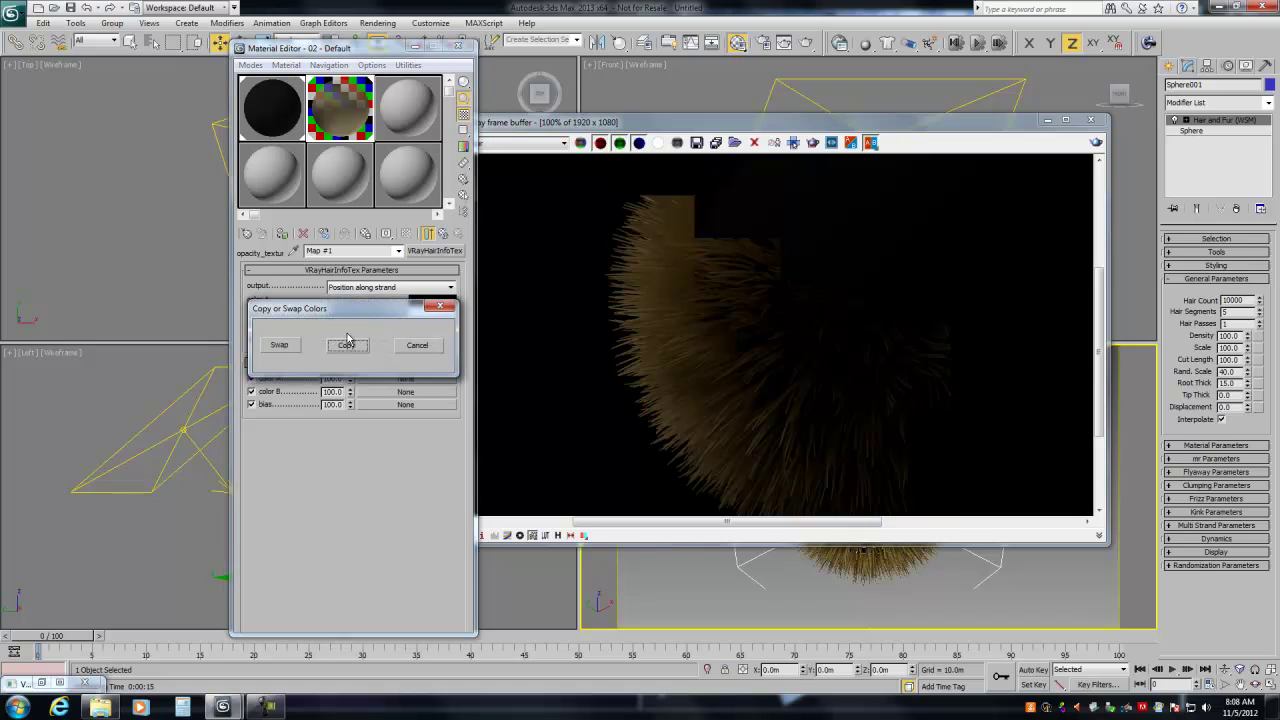
click(286, 344)
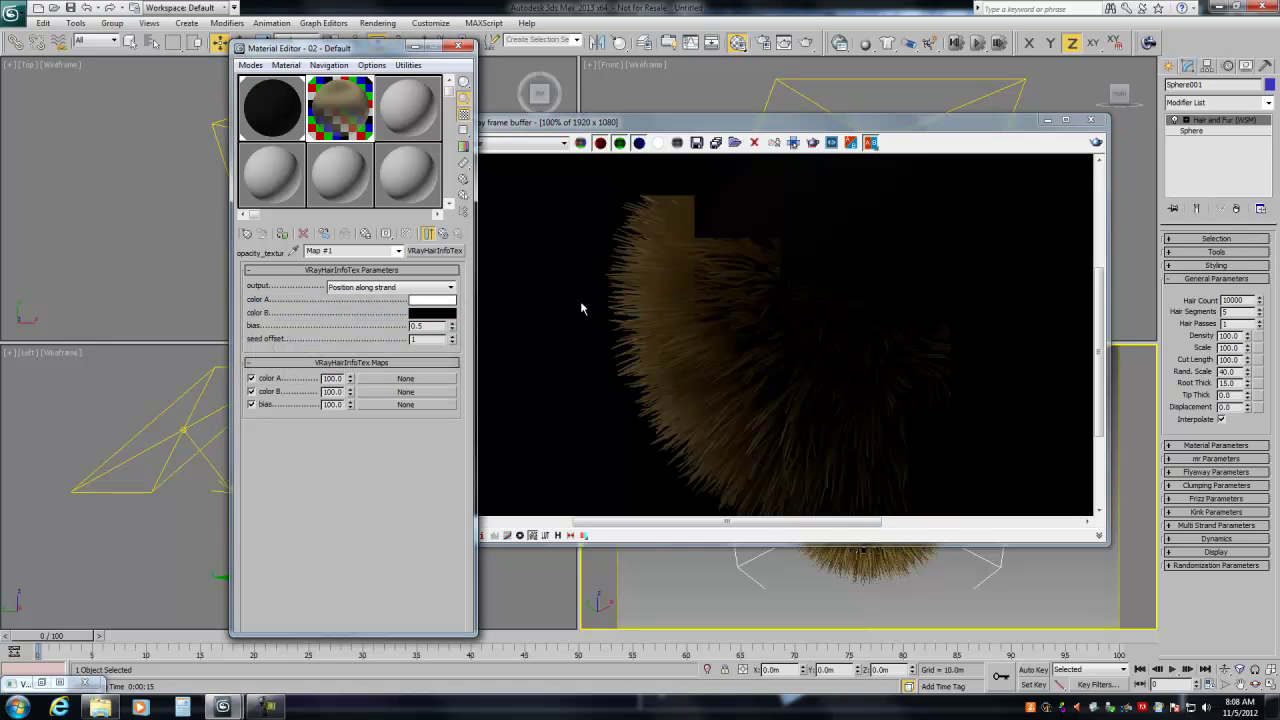
Step: Render the camera view with the swapped opacity colors and check the strands in the alpha channel
click(1096, 145)
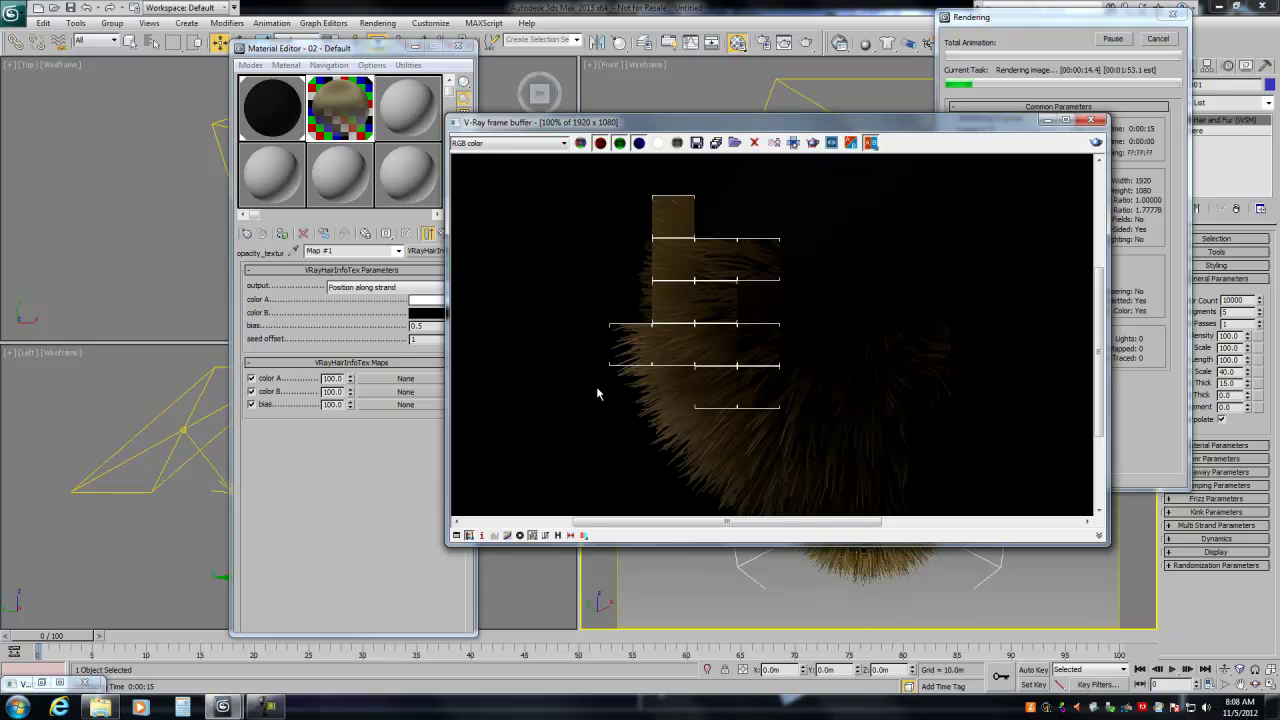
click(661, 144)
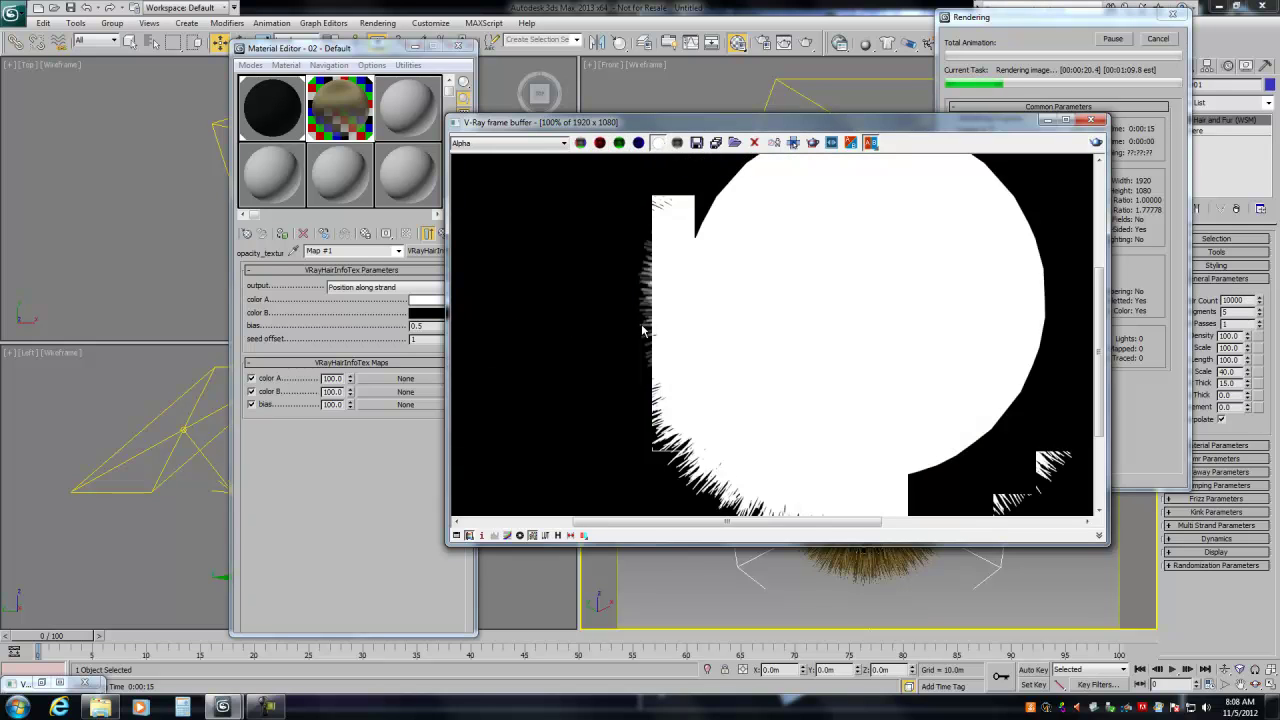
click(581, 143)
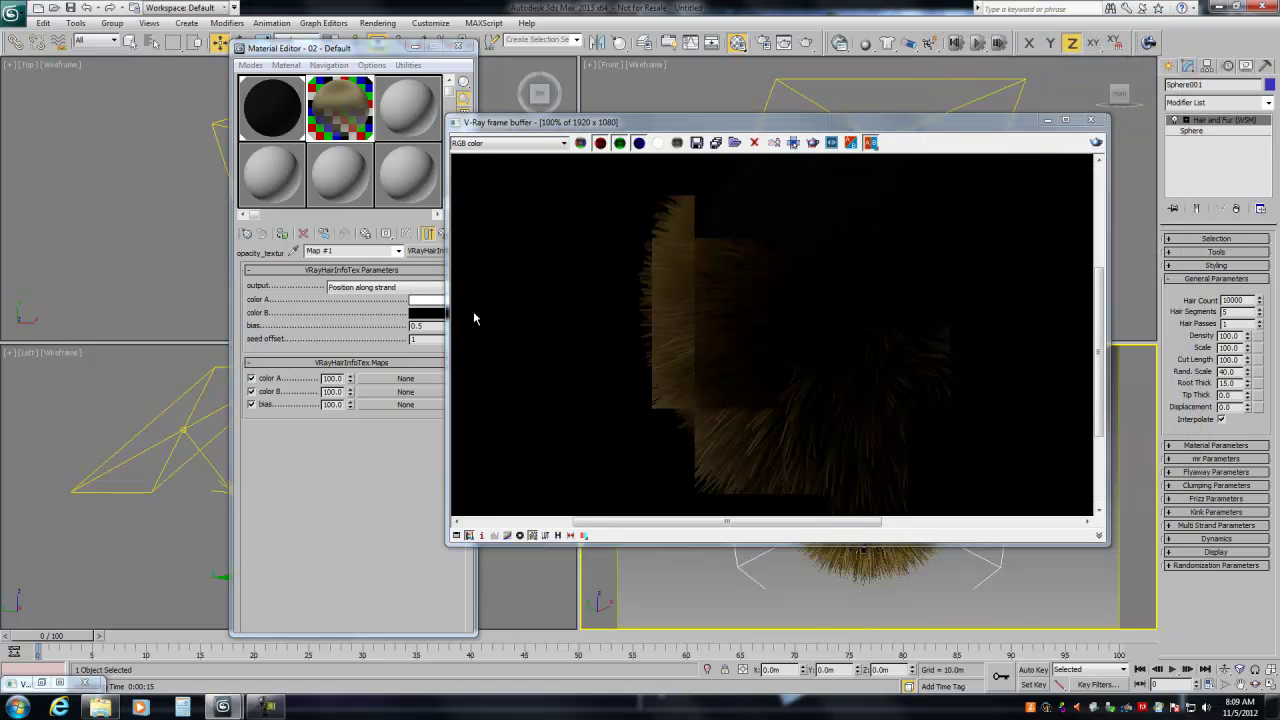
Step: Set the VRayHairInfoTex output to Hair&Fur color and render again, checking the strands in the alpha channel
click(348, 289)
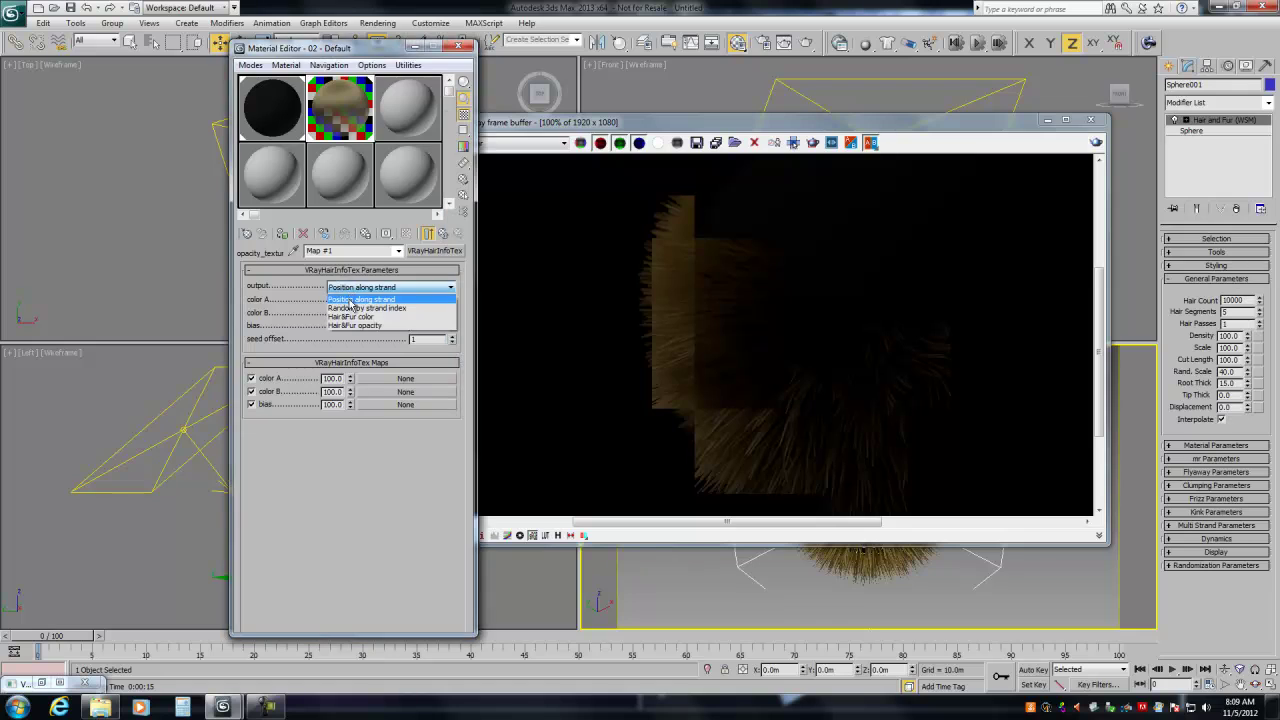
click(352, 317)
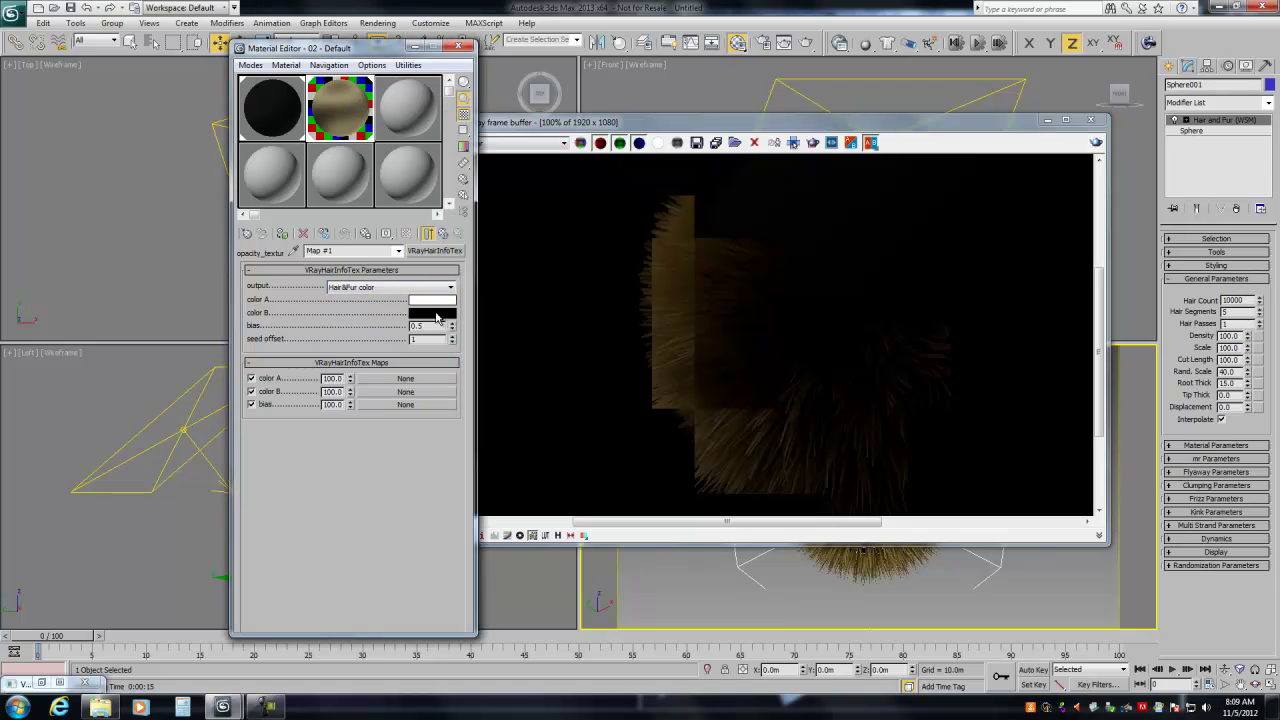
click(1096, 142)
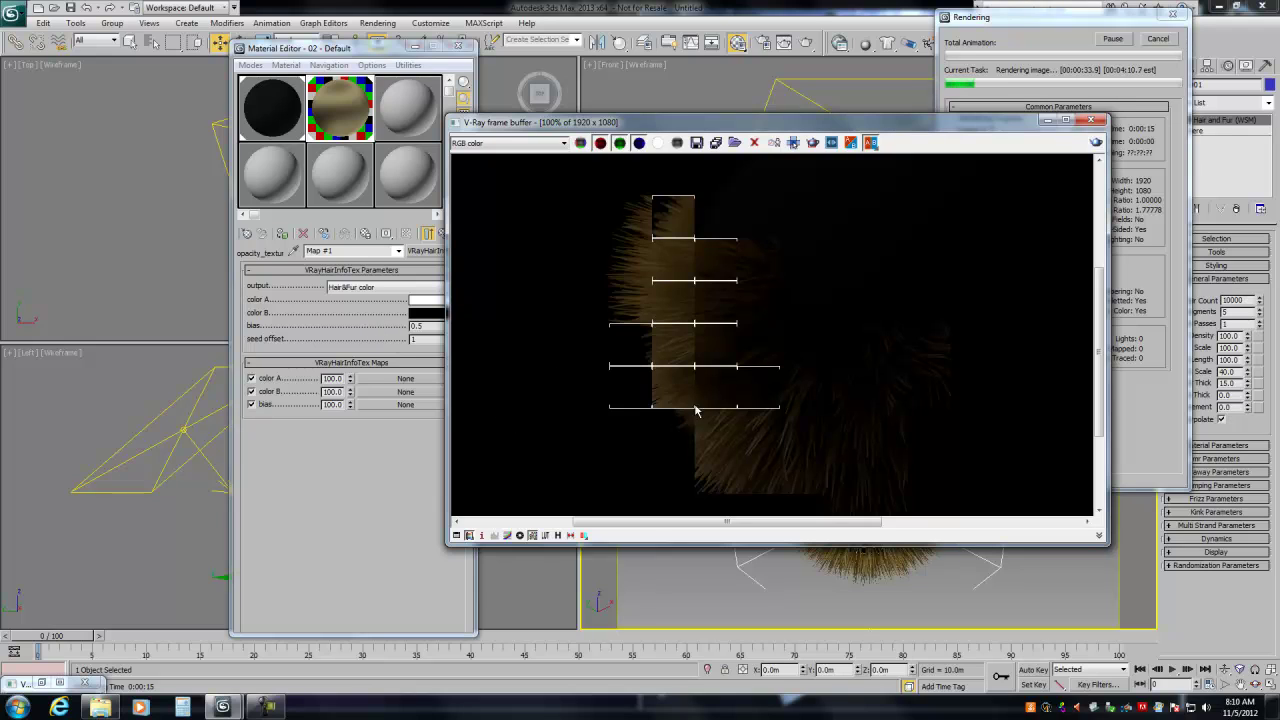
click(658, 143)
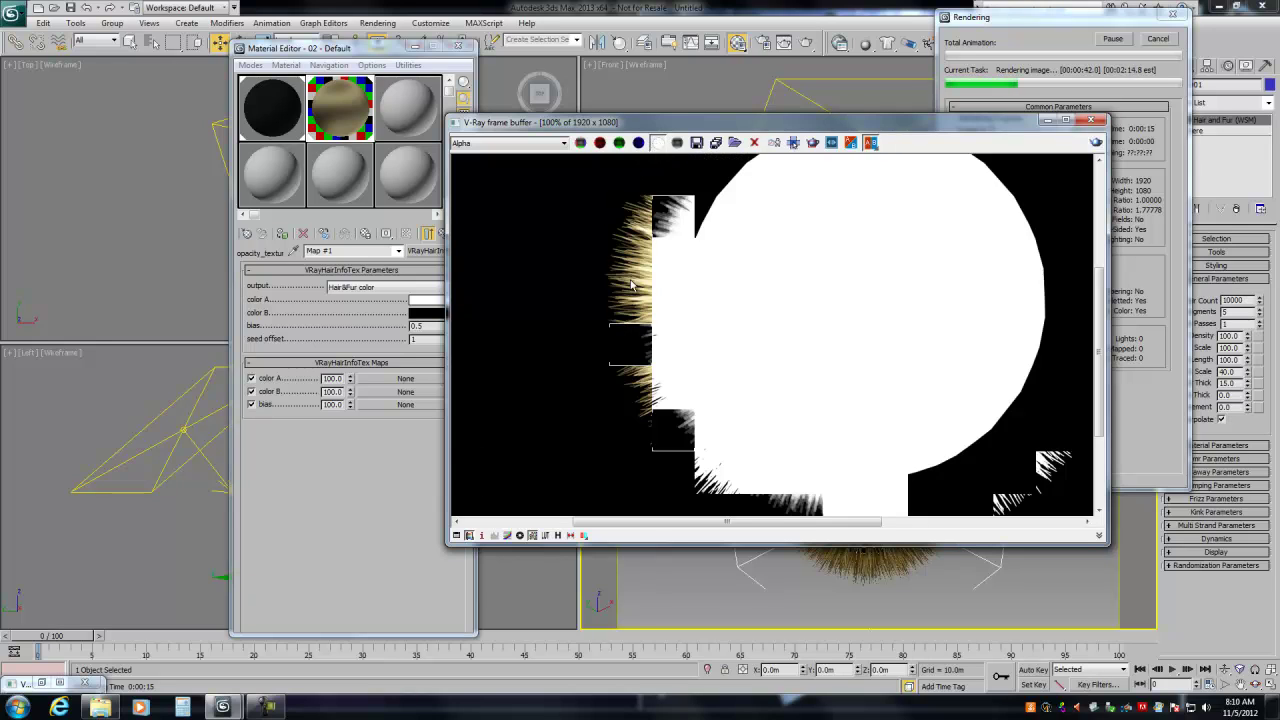
click(581, 143)
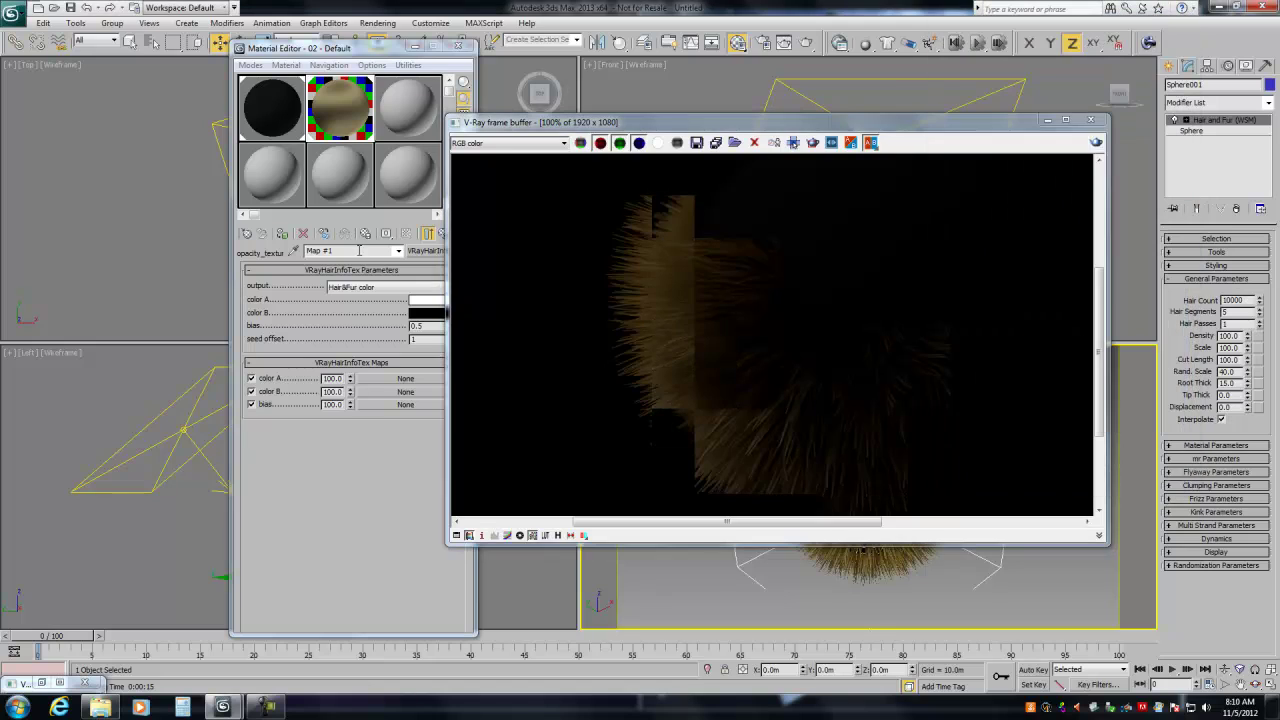
Step: Set the VRayHairInfoTex output to Hair&Fur opacity and render, checking the strands in both the alpha and RGB channels
click(355, 290)
click(355, 290)
click(348, 328)
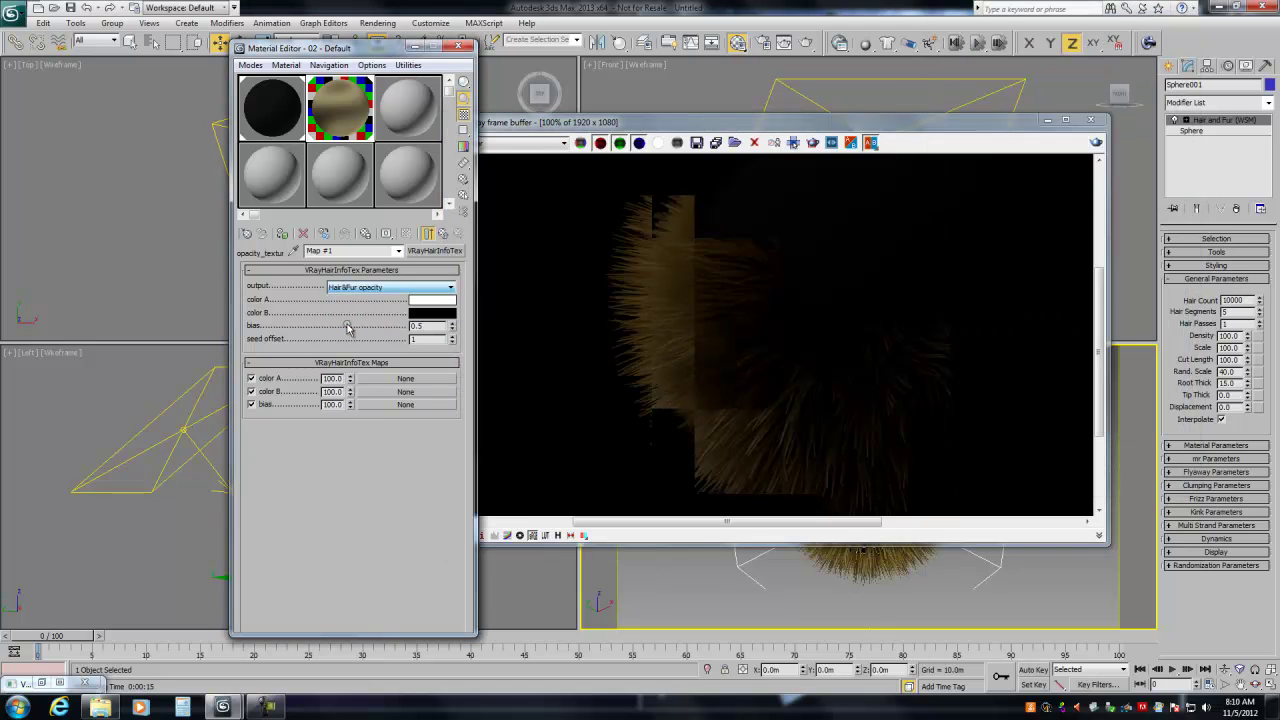
click(1096, 142)
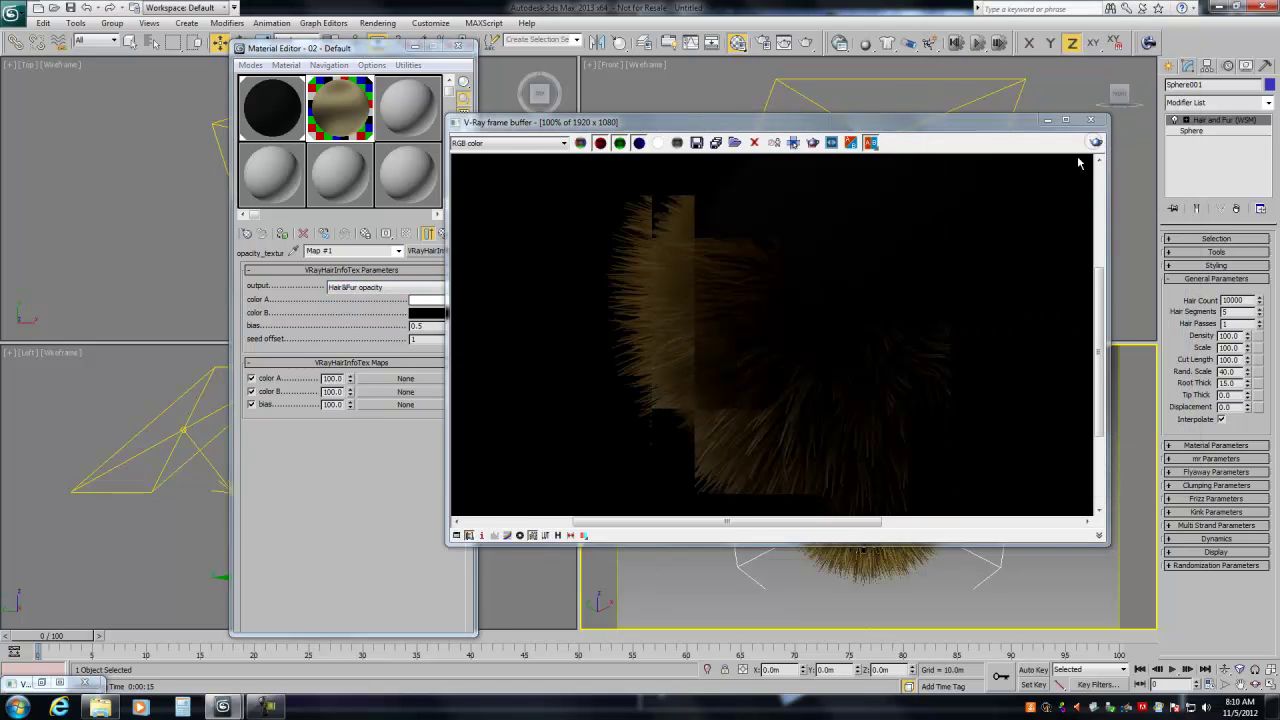
ctrl+click(618, 299)
ctrl+click(628, 307)
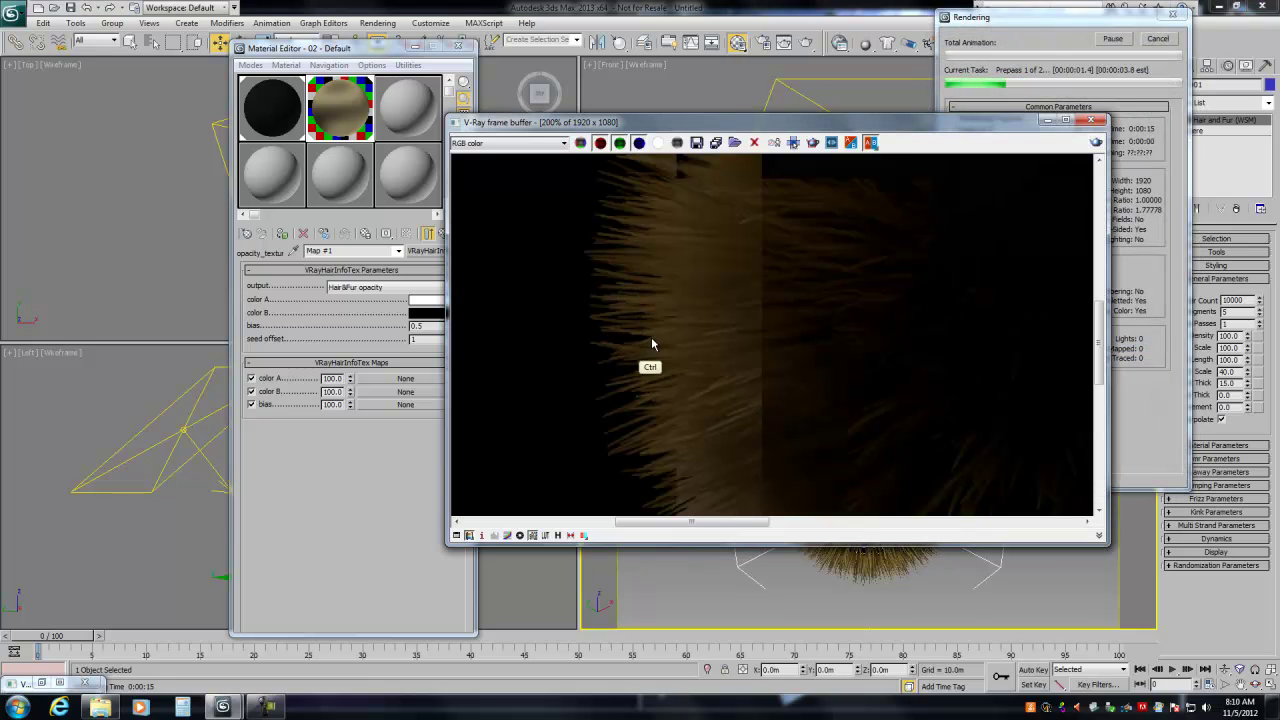
ctrl+right_click(652, 343)
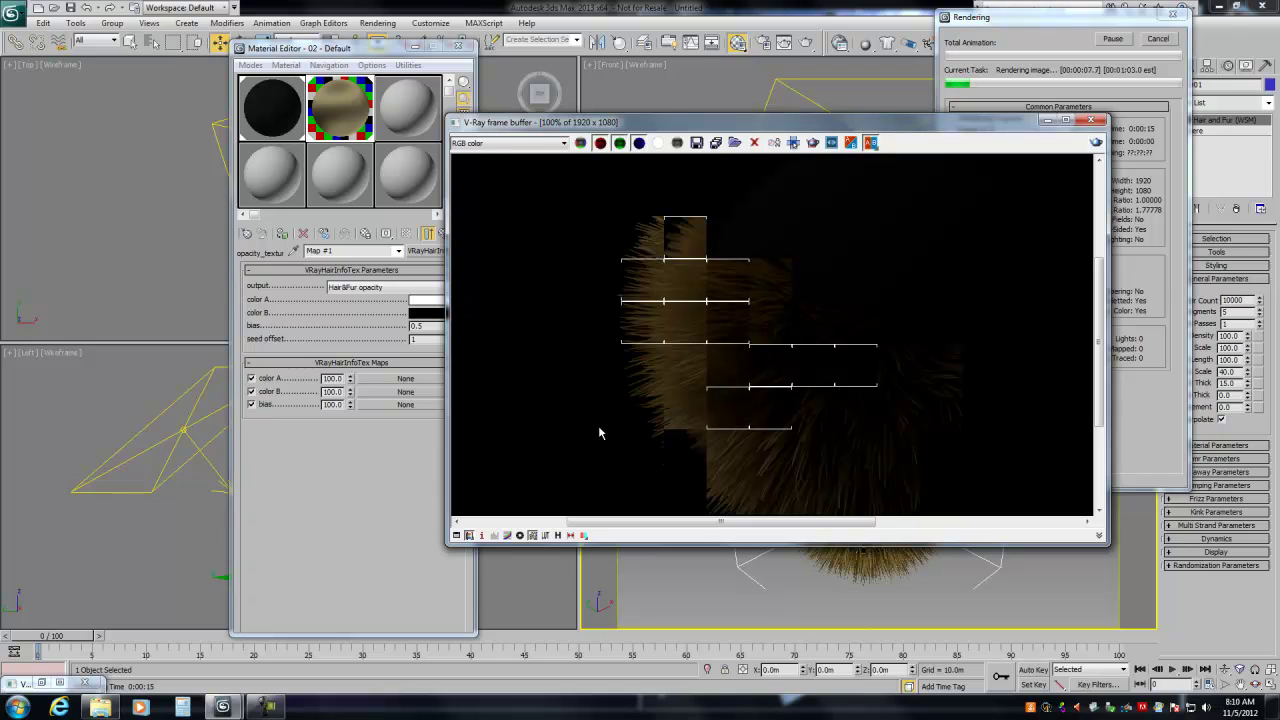
click(657, 143)
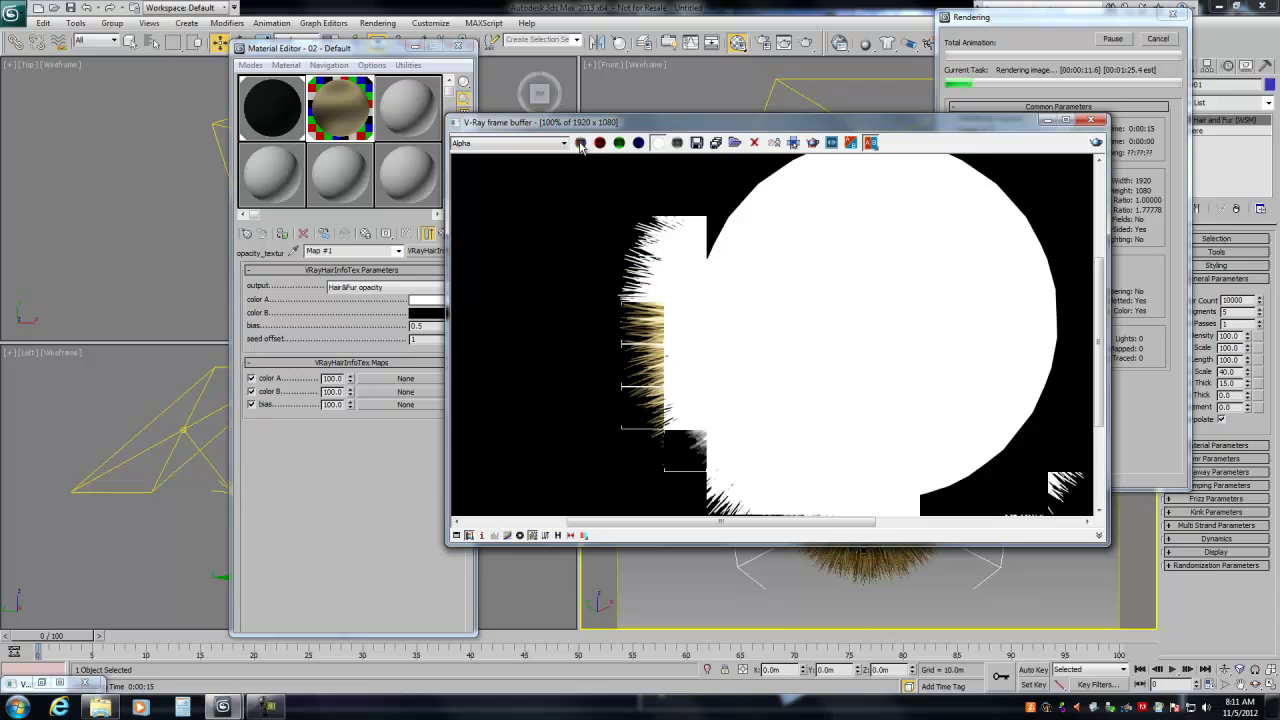
click(580, 143)
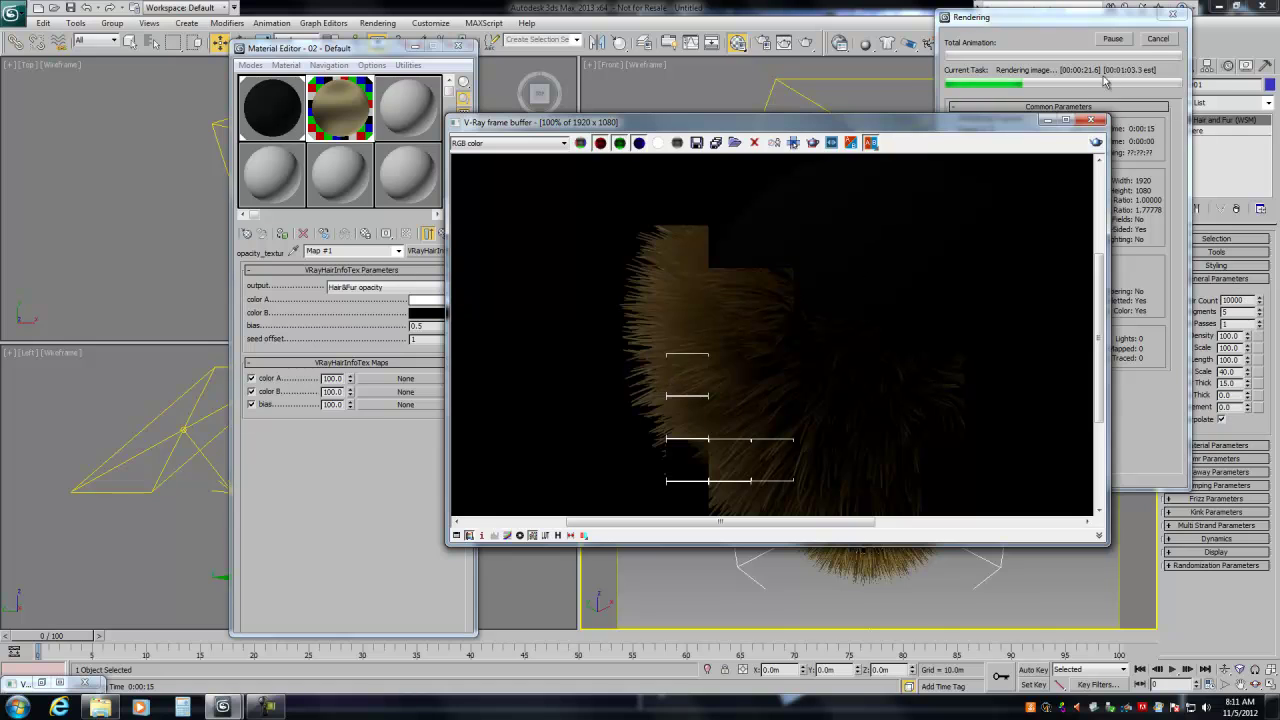
click(1155, 40)
Step: Set the VRayHairInfoTex output back to Hair&Fur color, and close the material editor and the frame buffer
click(350, 287)
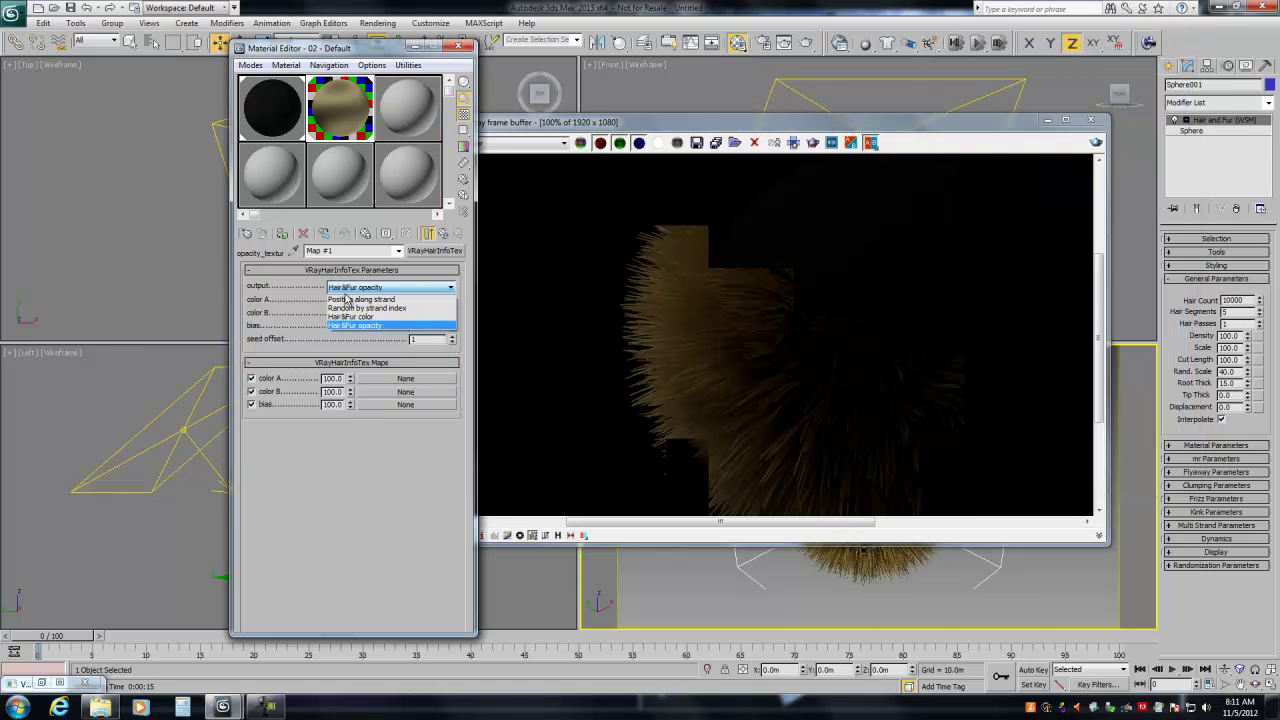
click(350, 316)
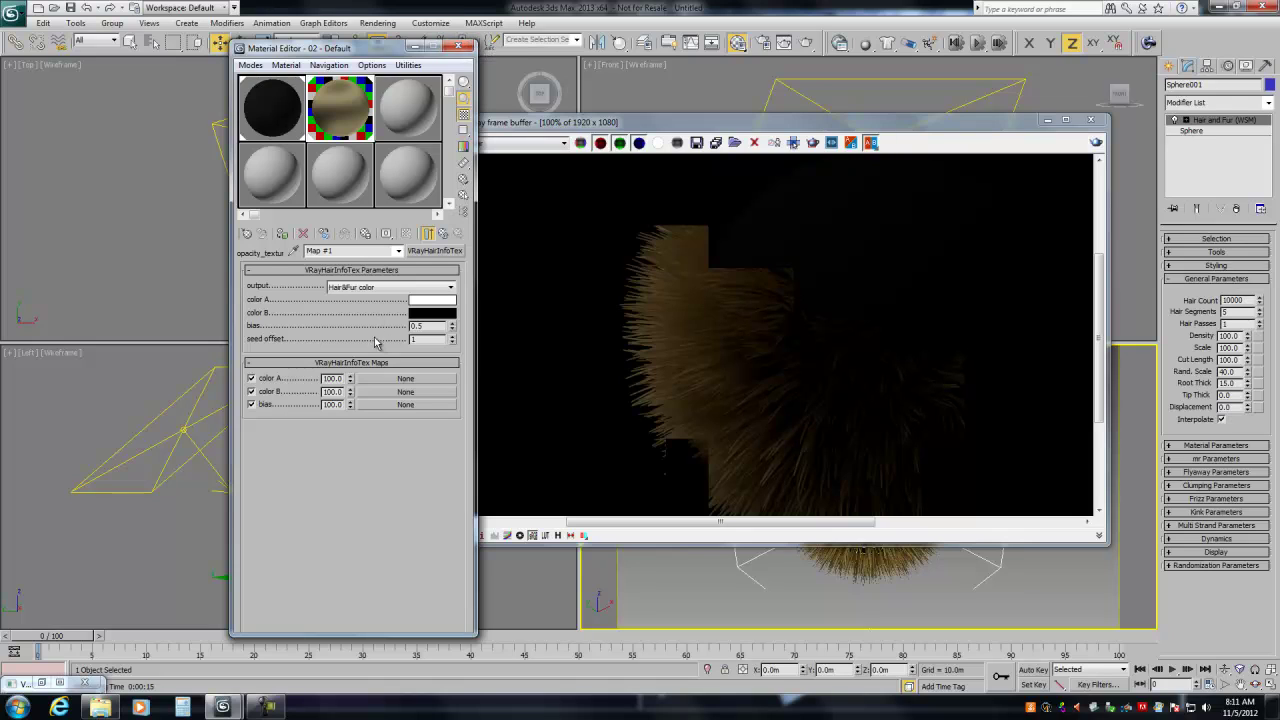
click(457, 47)
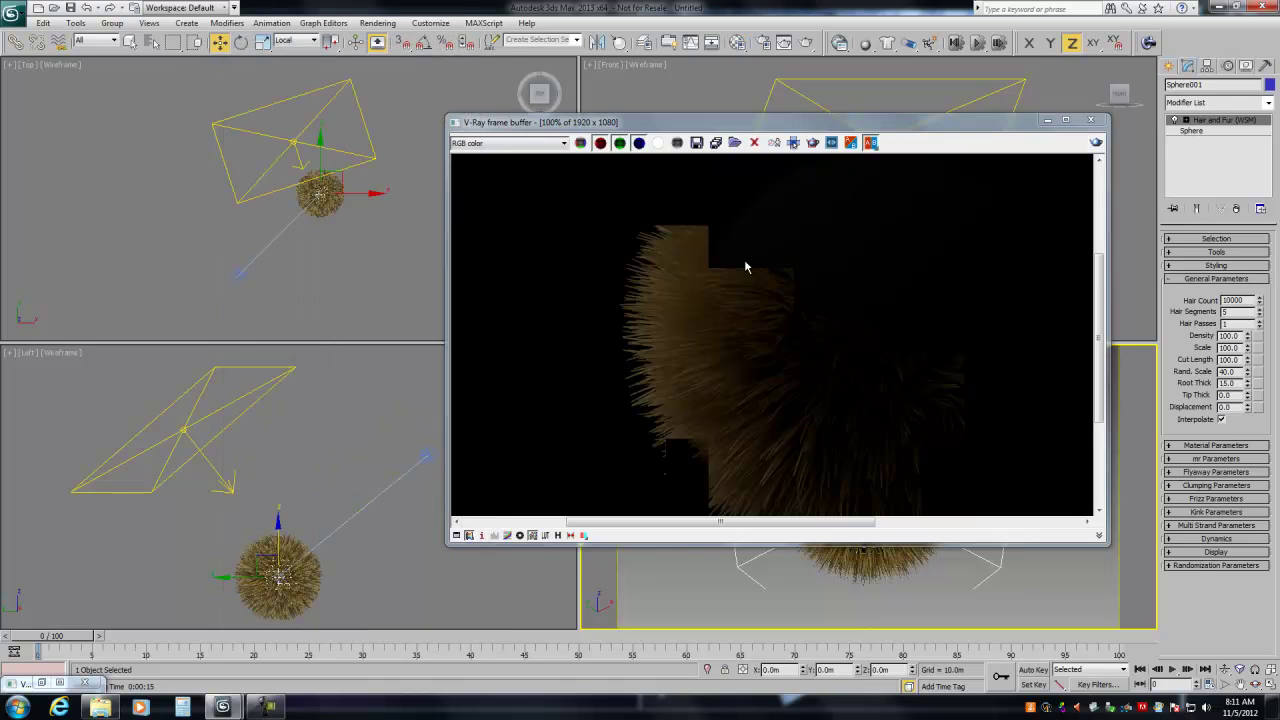
drag(560, 121, 280, 170)
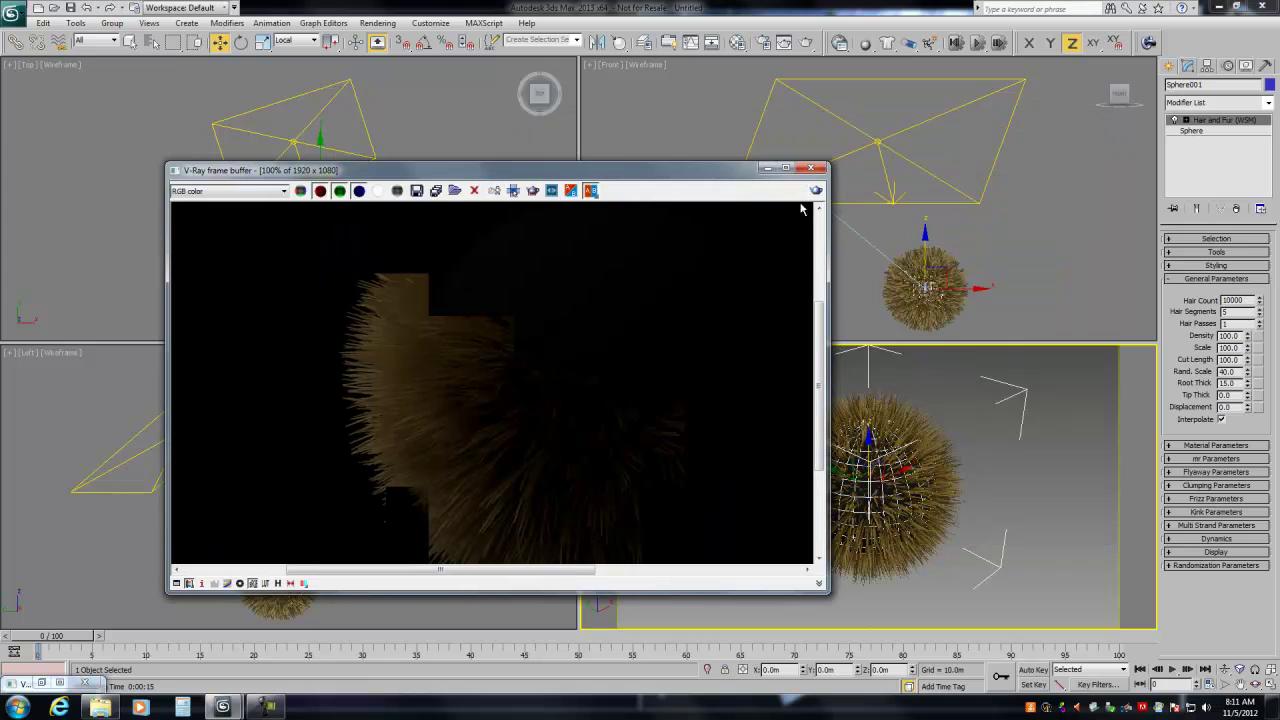
click(814, 169)
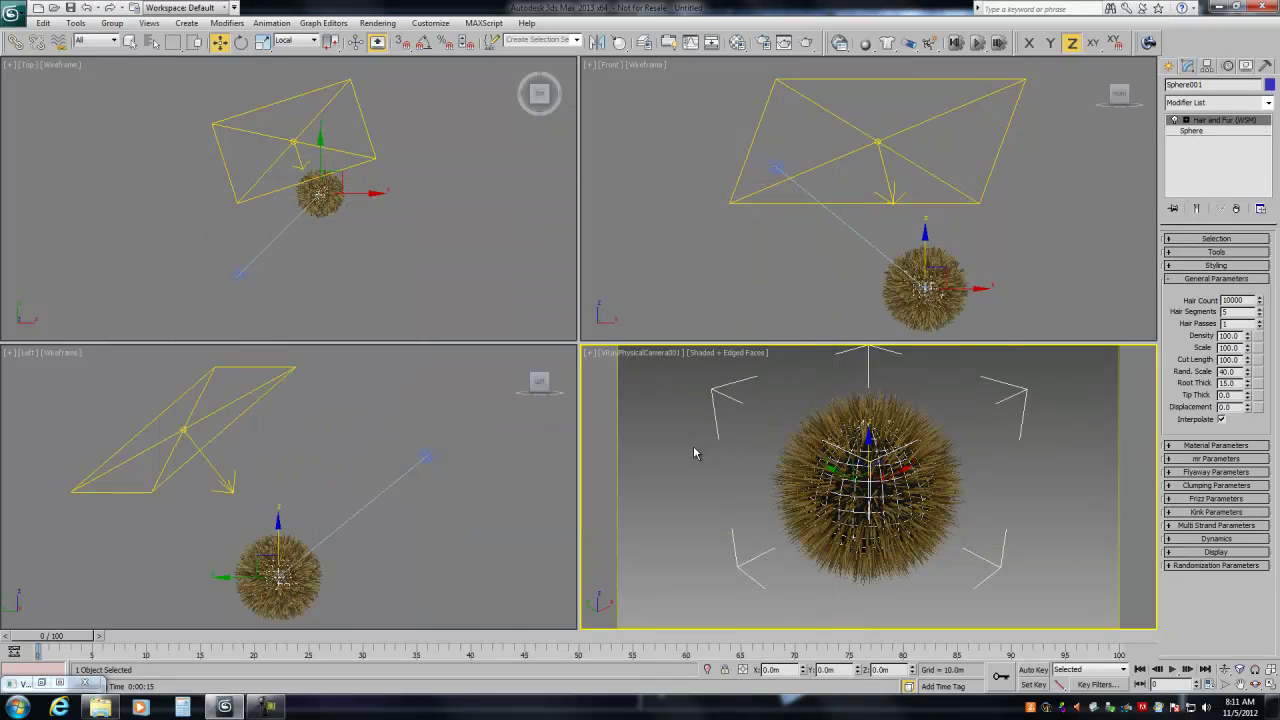
Step: Set the sphere fur's hair count to 100000 and its root thickness to 5
key(alt+w)
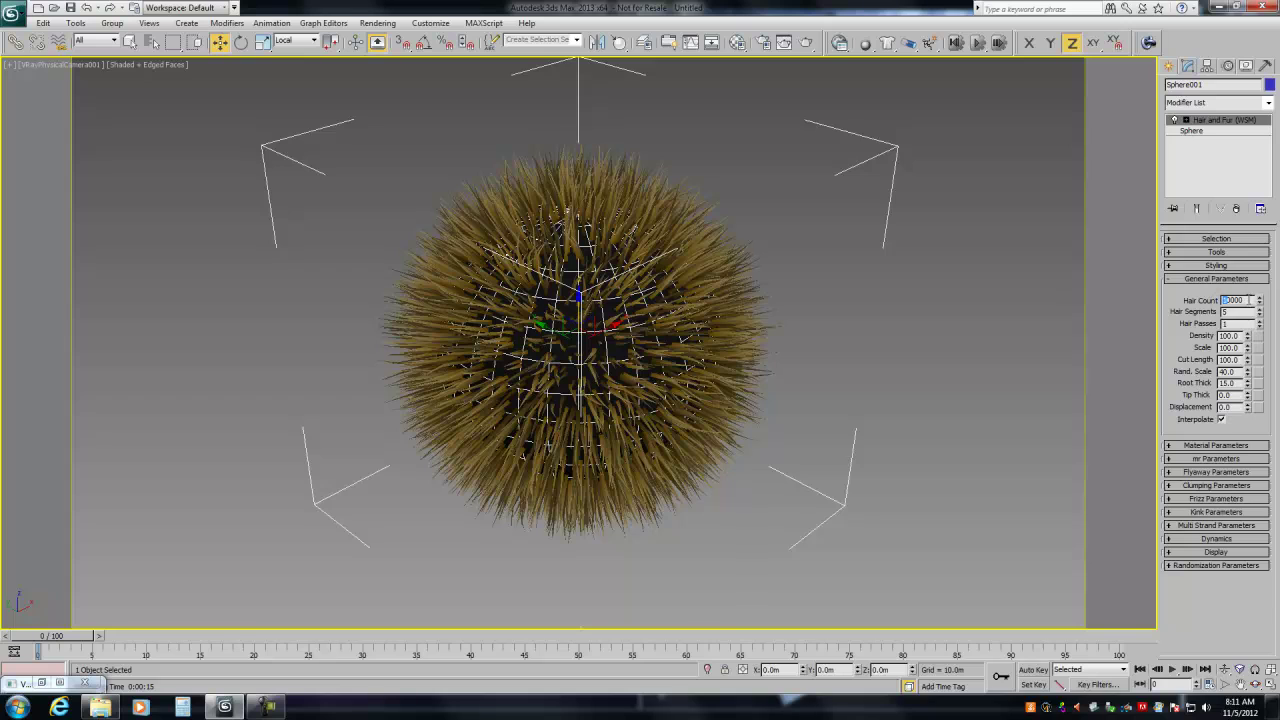
text(0)
key(Return)
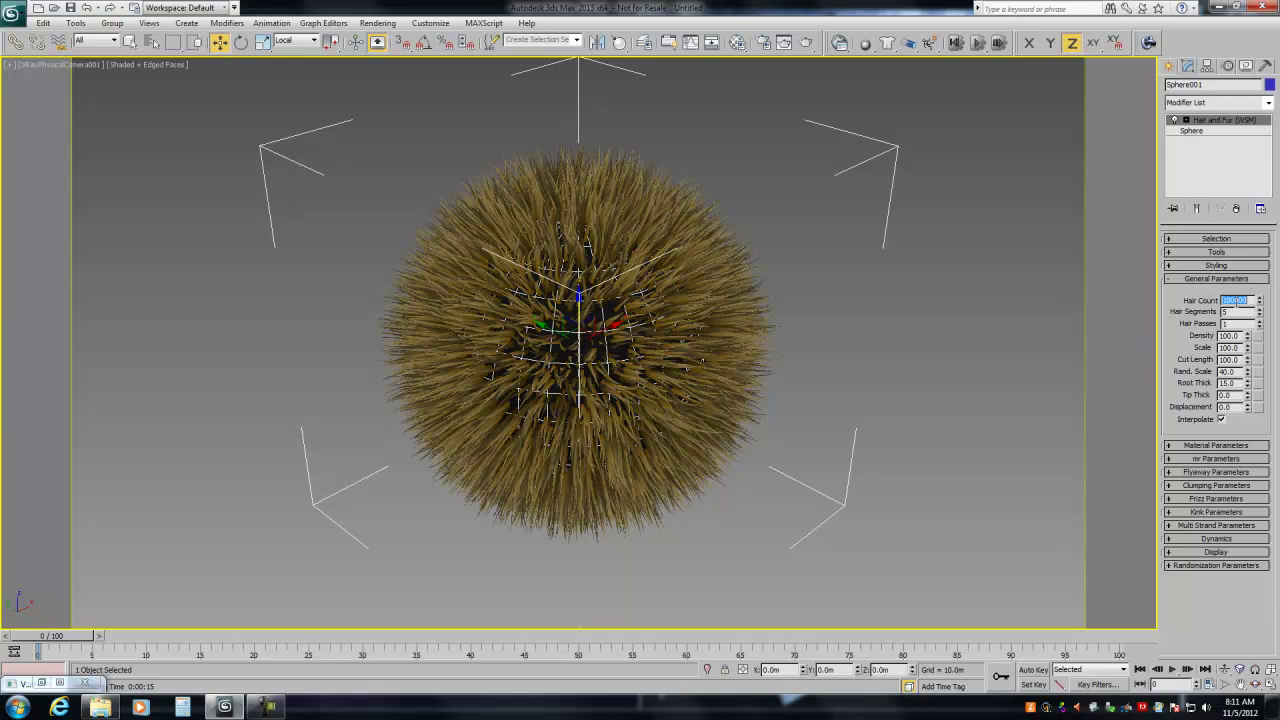
double_click(1238, 383)
text(1)
key(Return)
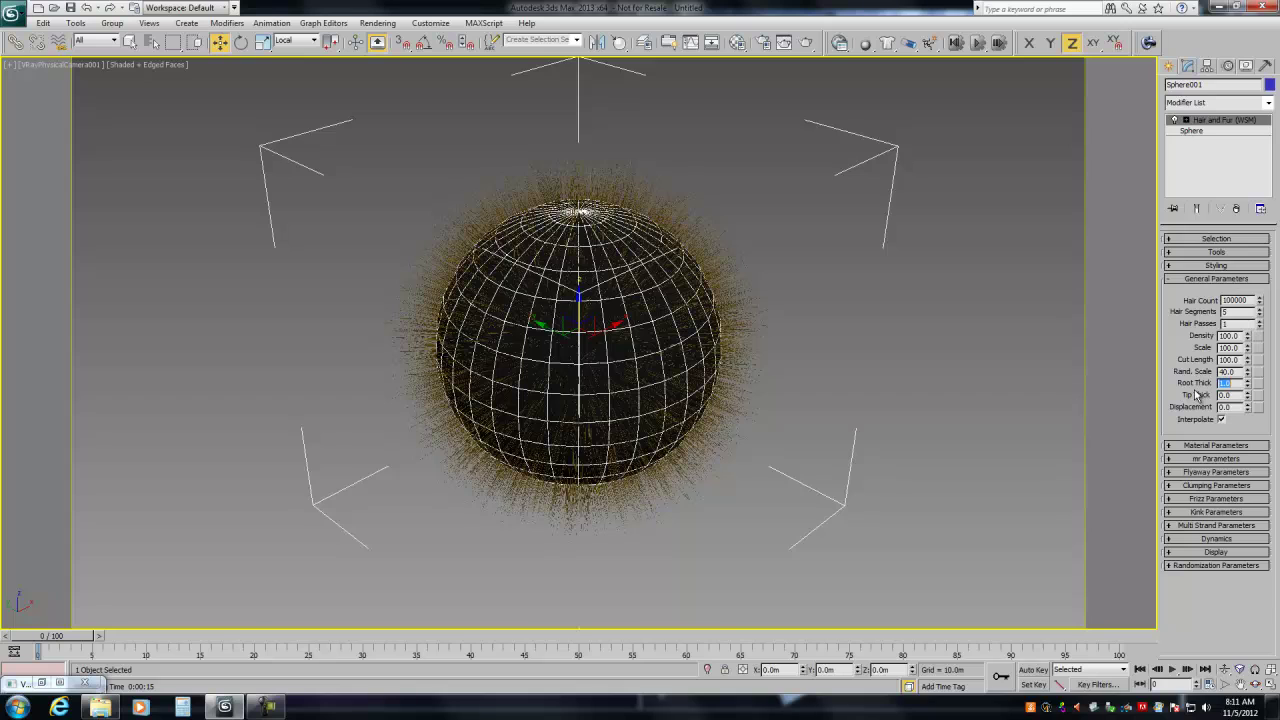
text(10)
key(Return)
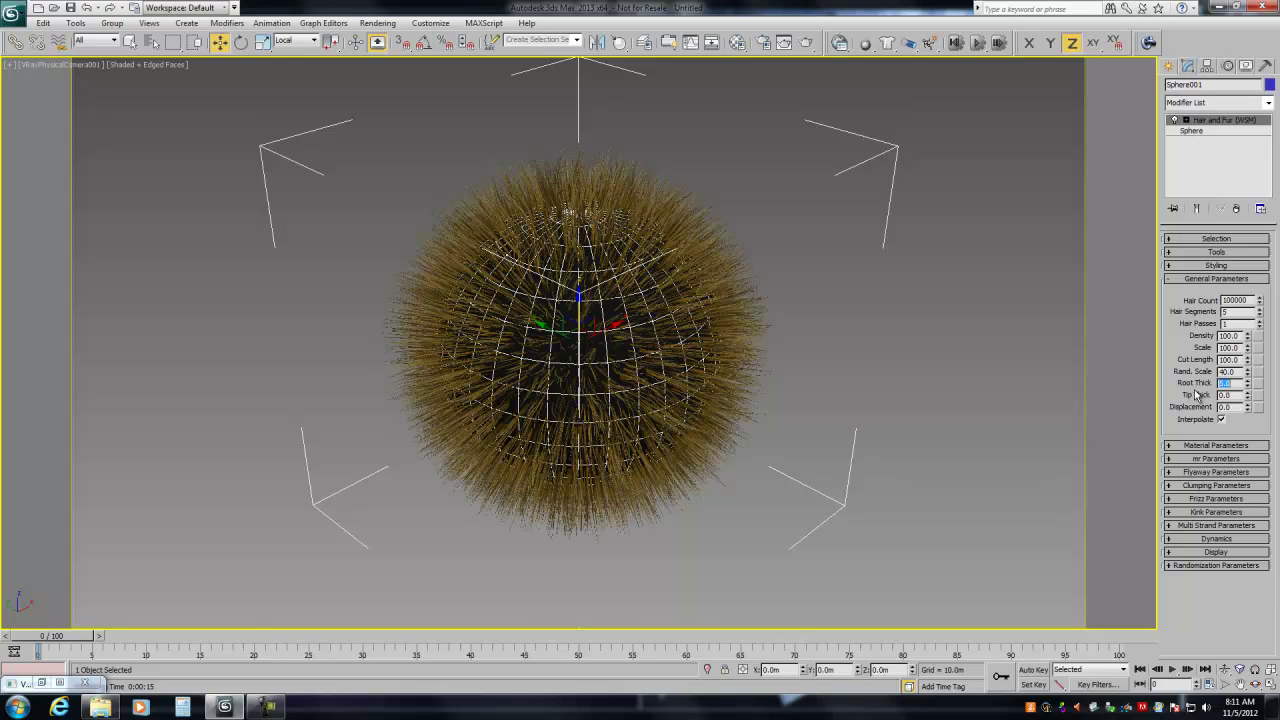
Step: Set the fur's hair count to 200000 and start a test render of the camera view
double_click(1226, 300)
text(200000)
key(Return)
click(806, 42)
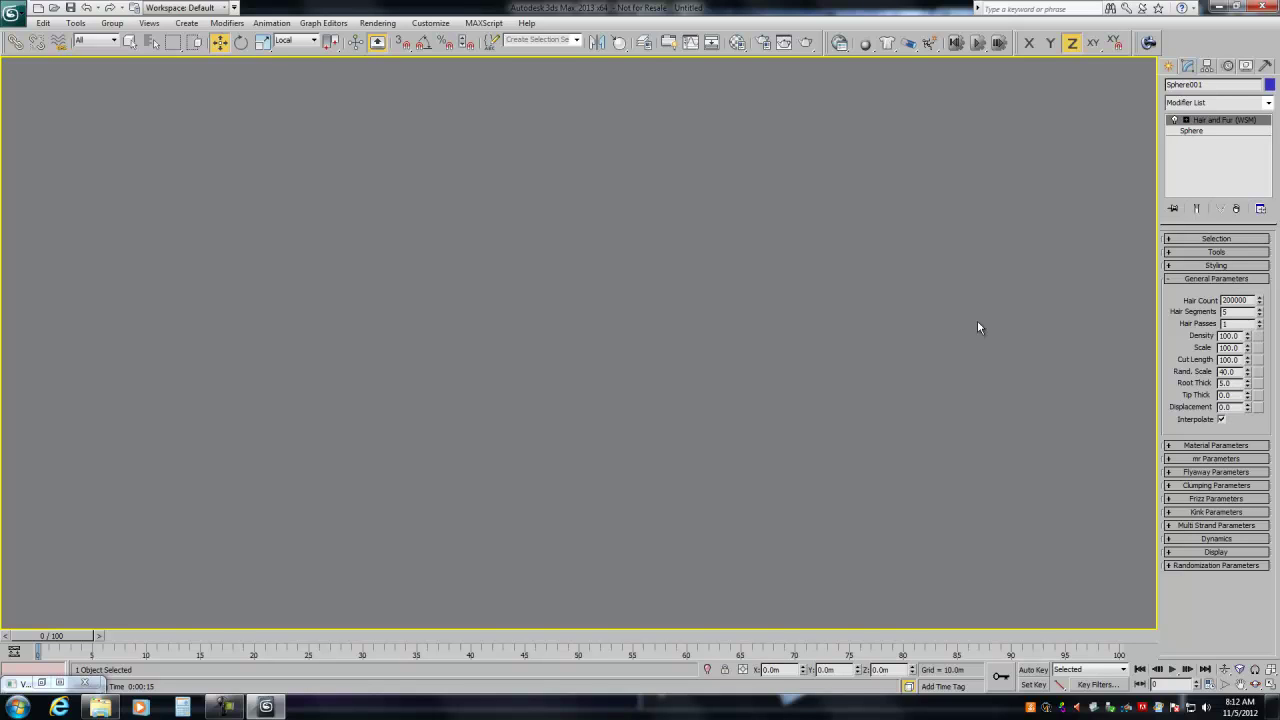
key(shift+q)
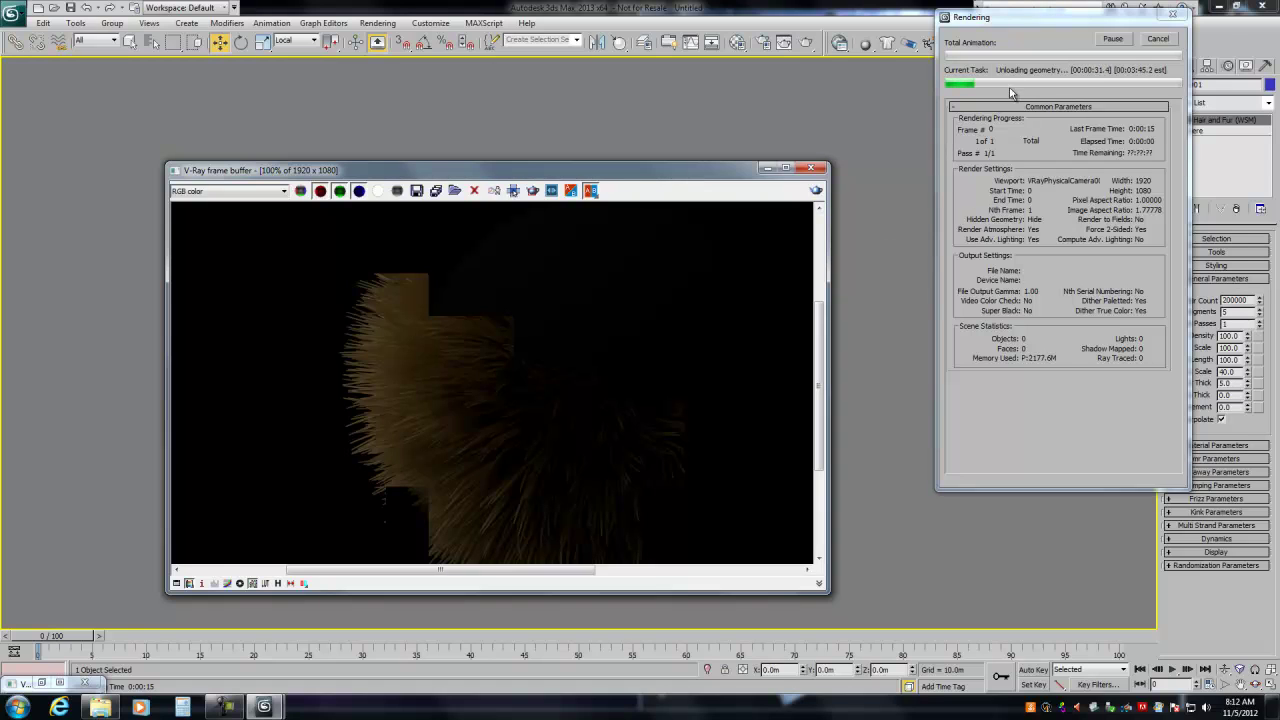
click(1148, 40)
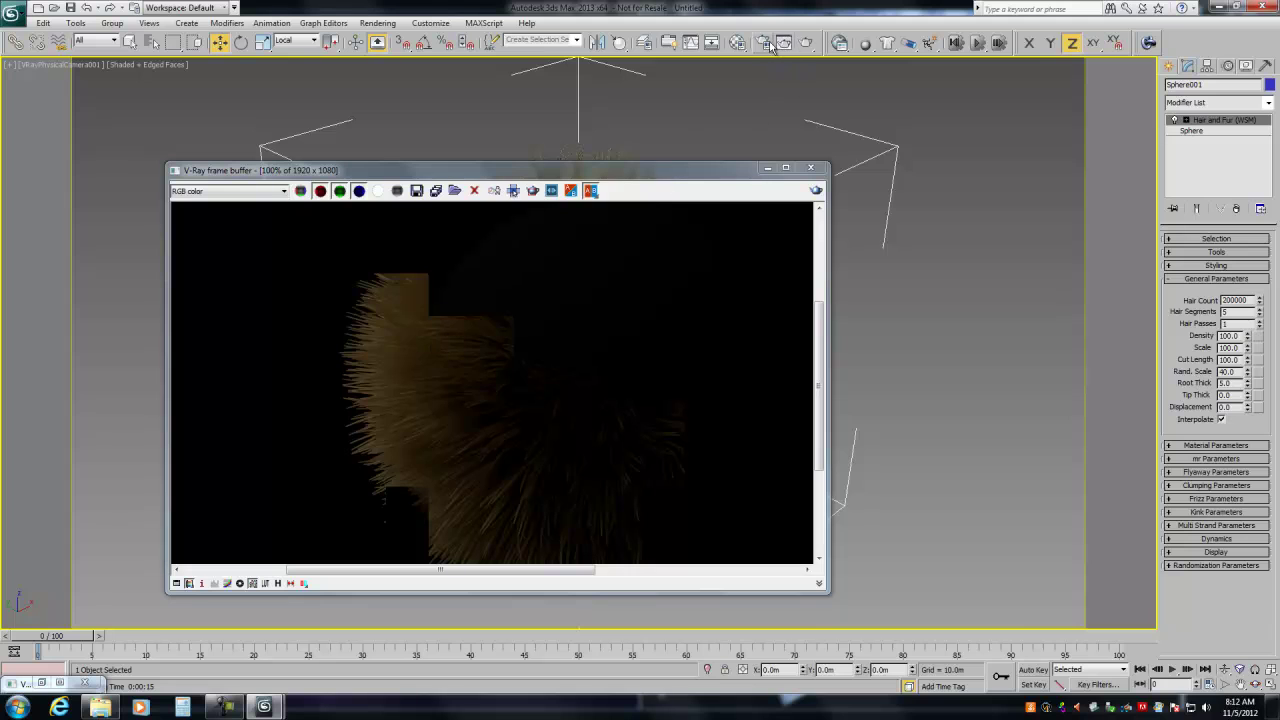
Step: Set V-Ray's dynamic memory limit to 4096 MB and render the camera view
click(762, 42)
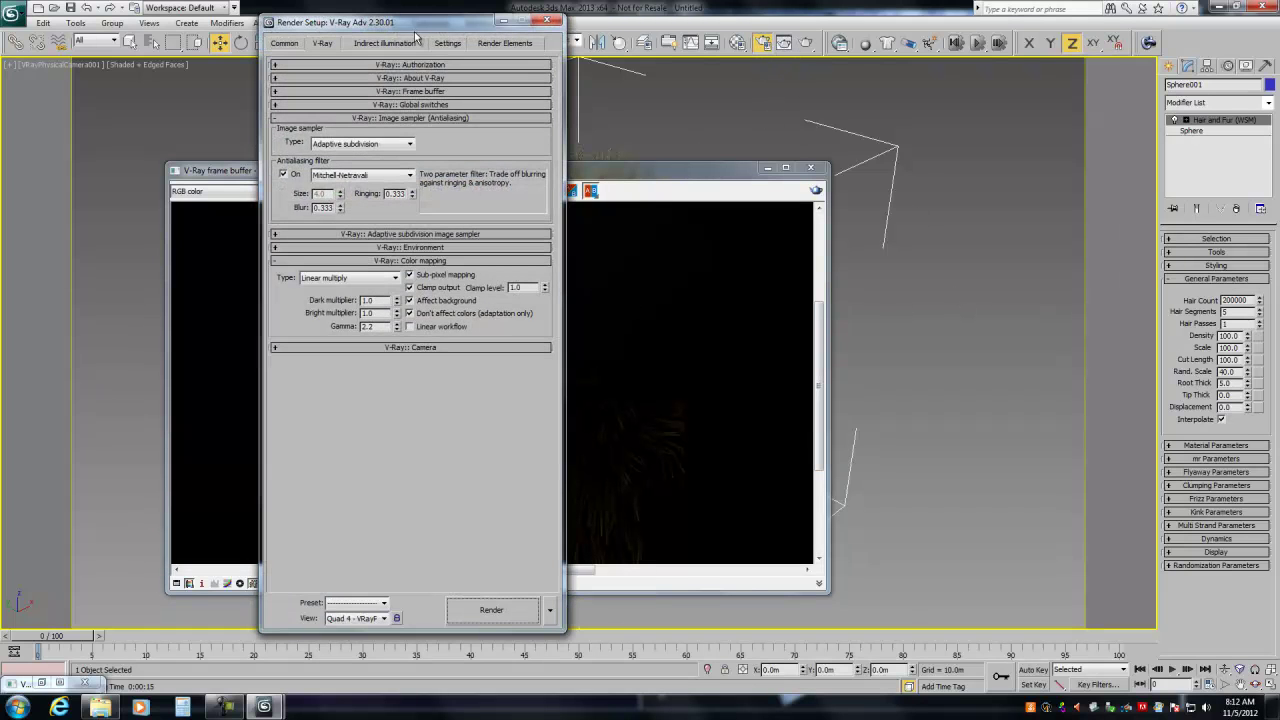
drag(416, 22, 996, 8)
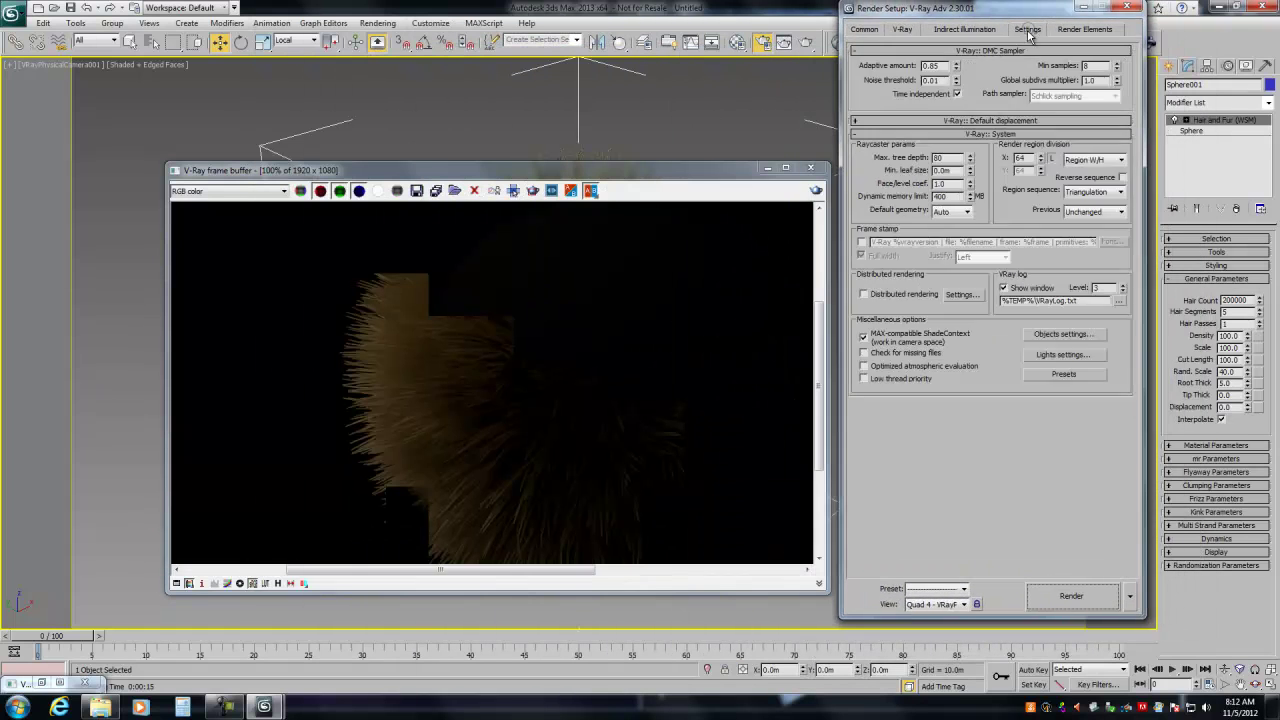
drag(1030, 15, 1025, 29)
click(938, 226)
double_click(944, 211)
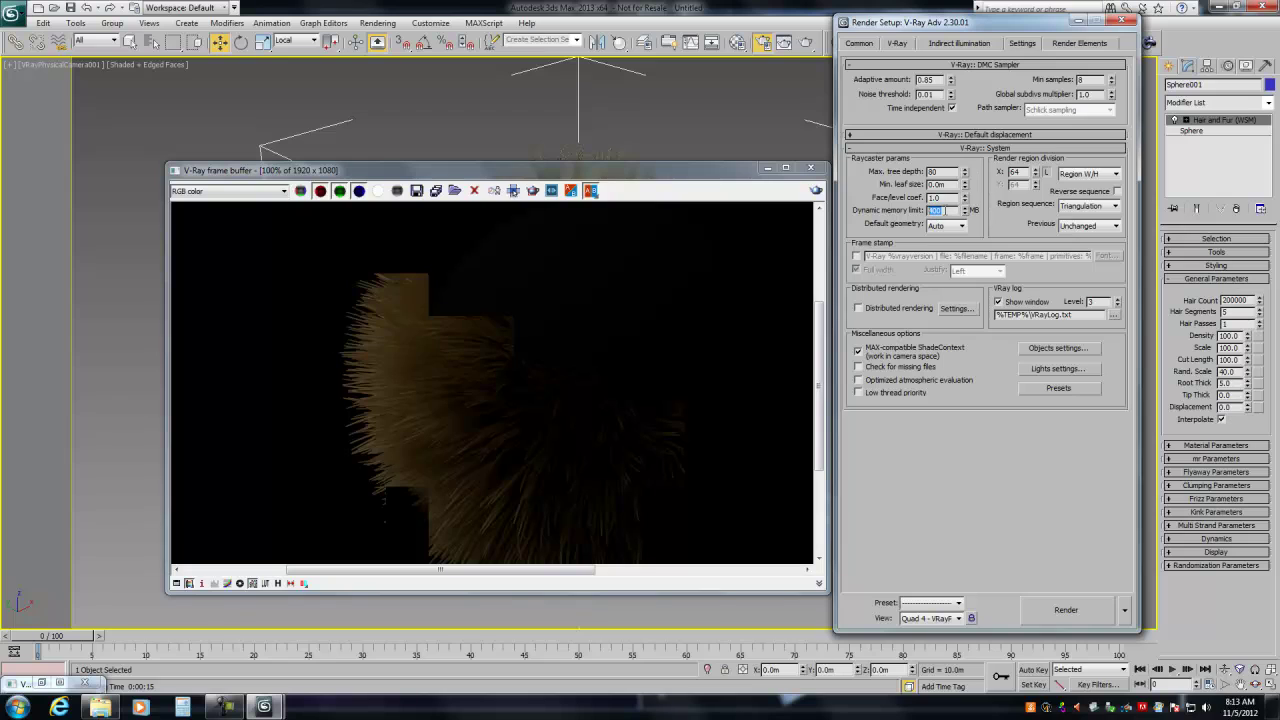
text(4)
key(Return)
click(1066, 612)
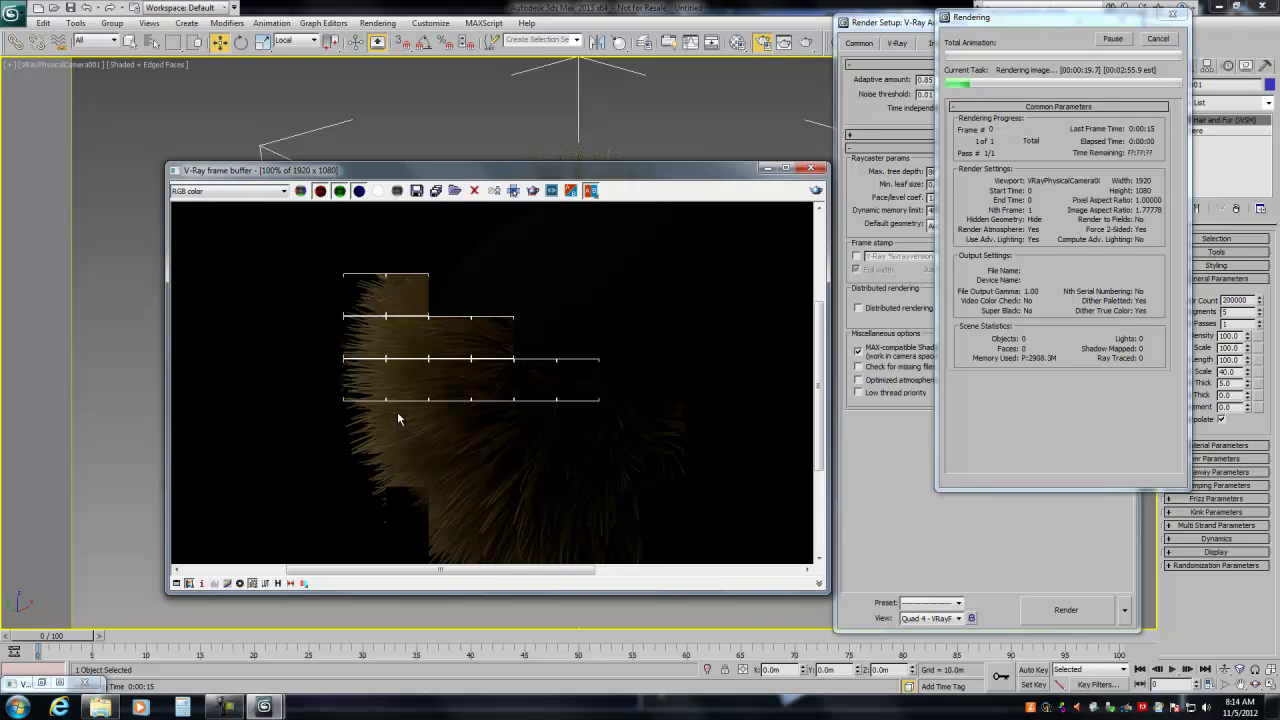
Step: Examine the dense fur's edge and strands in the progressing render at 50% and 100% zoom
scroll(397, 411, down, 1)
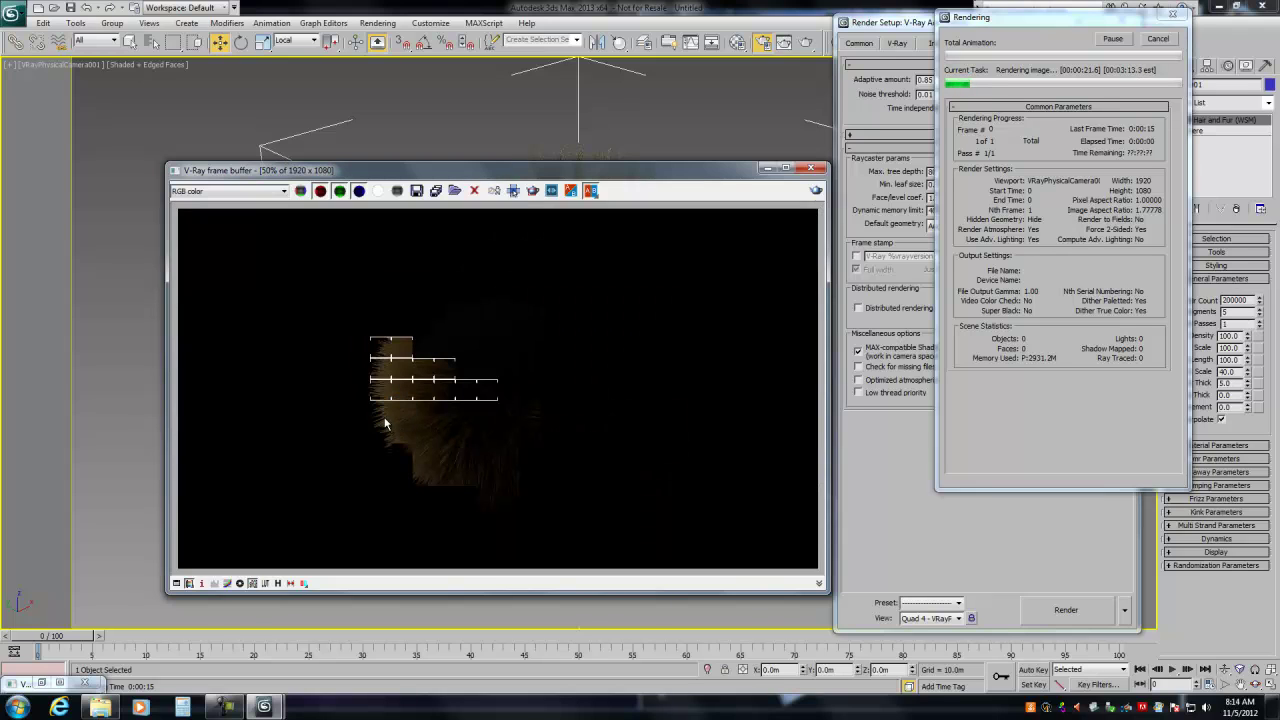
ctrl+click(385, 418)
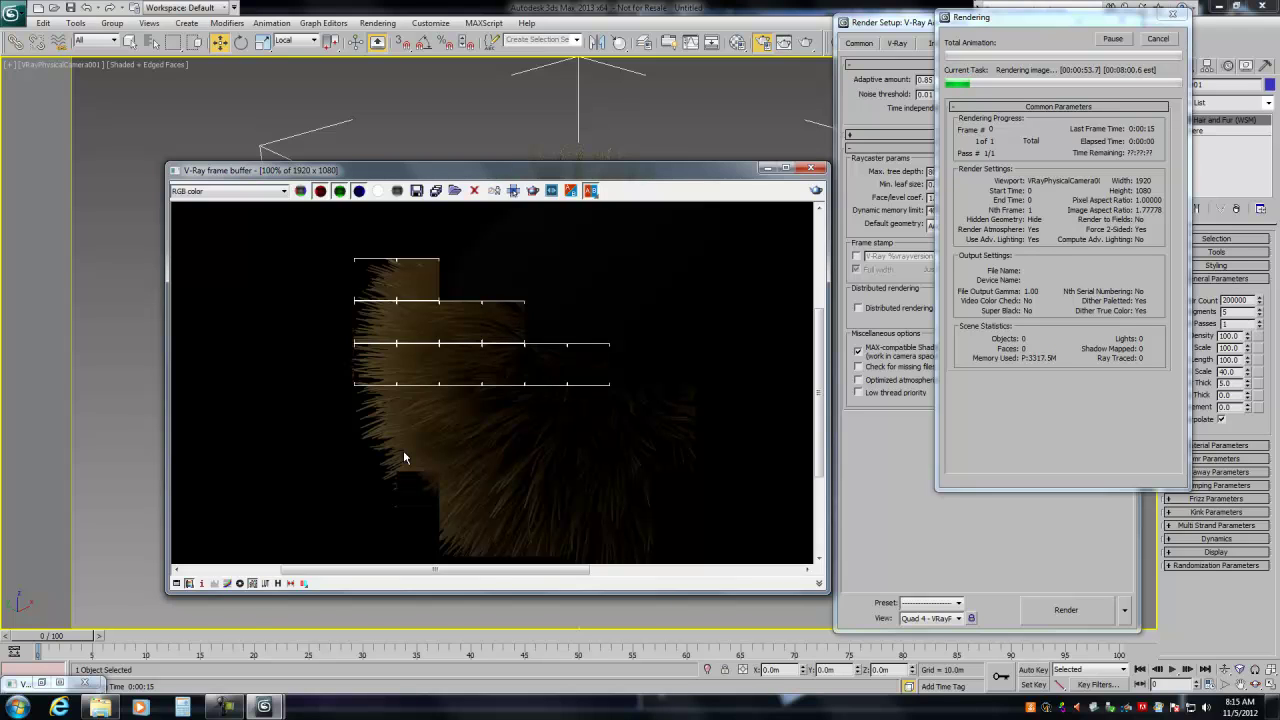
scroll(447, 451, down, 1)
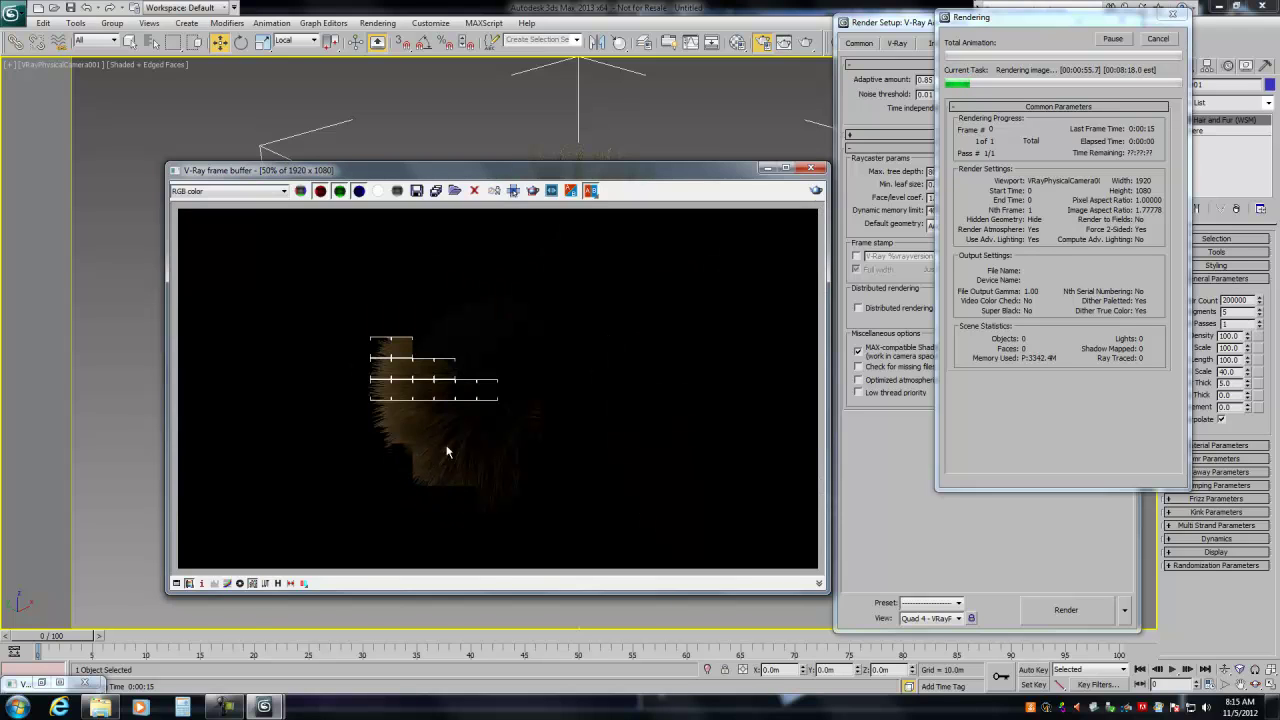
ctrl+click(412, 428)
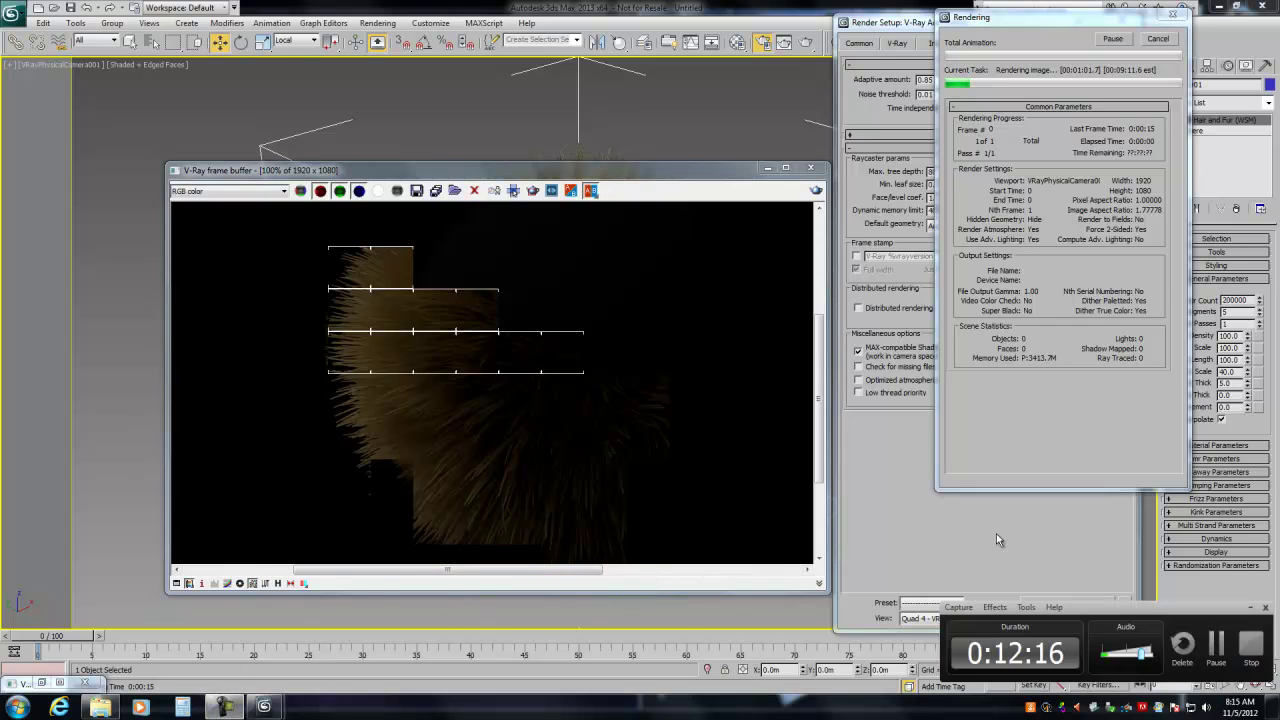
click(1217, 647)
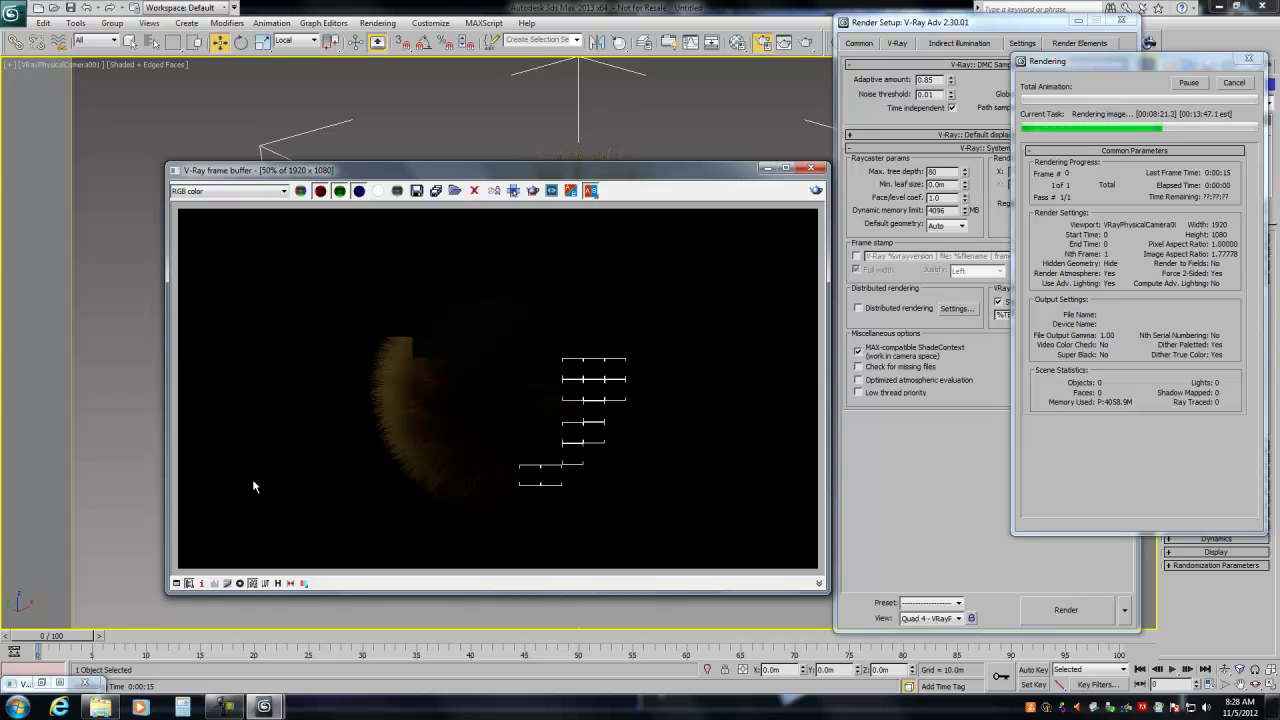
scroll(351, 377, up, 1)
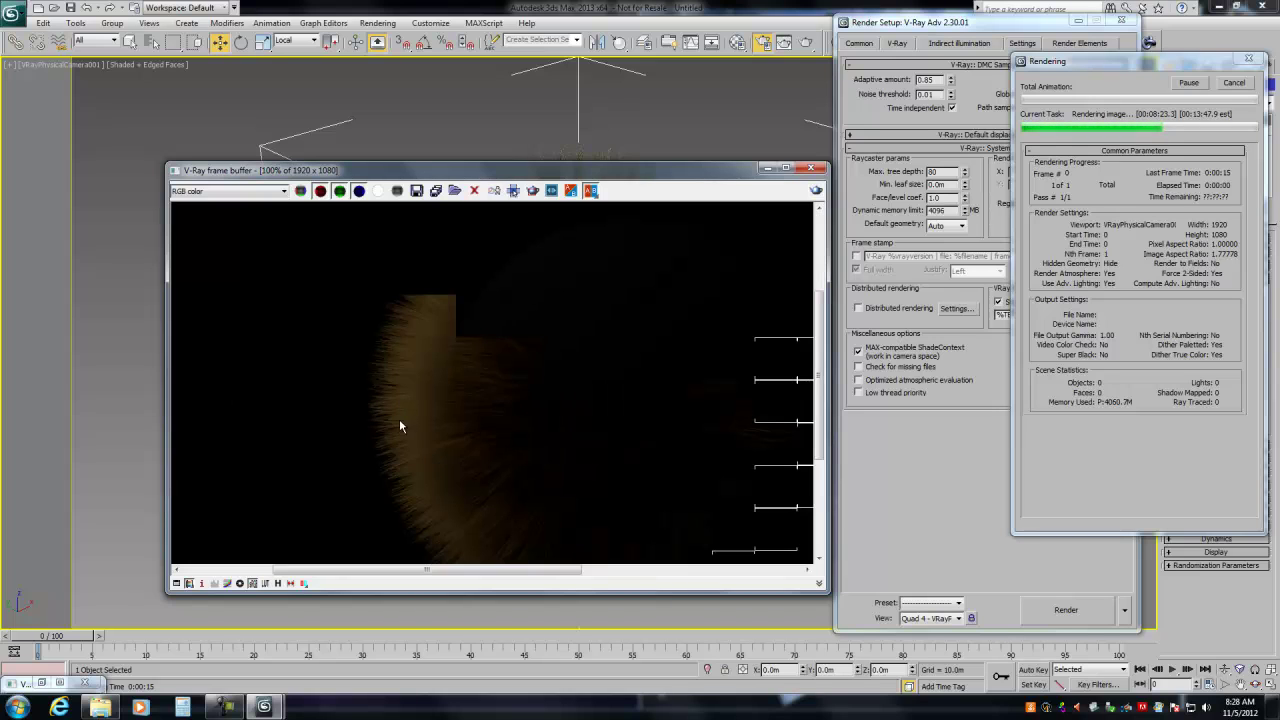
ctrl+scroll(462, 437, up, 1)
ctrl+right_click(462, 435)
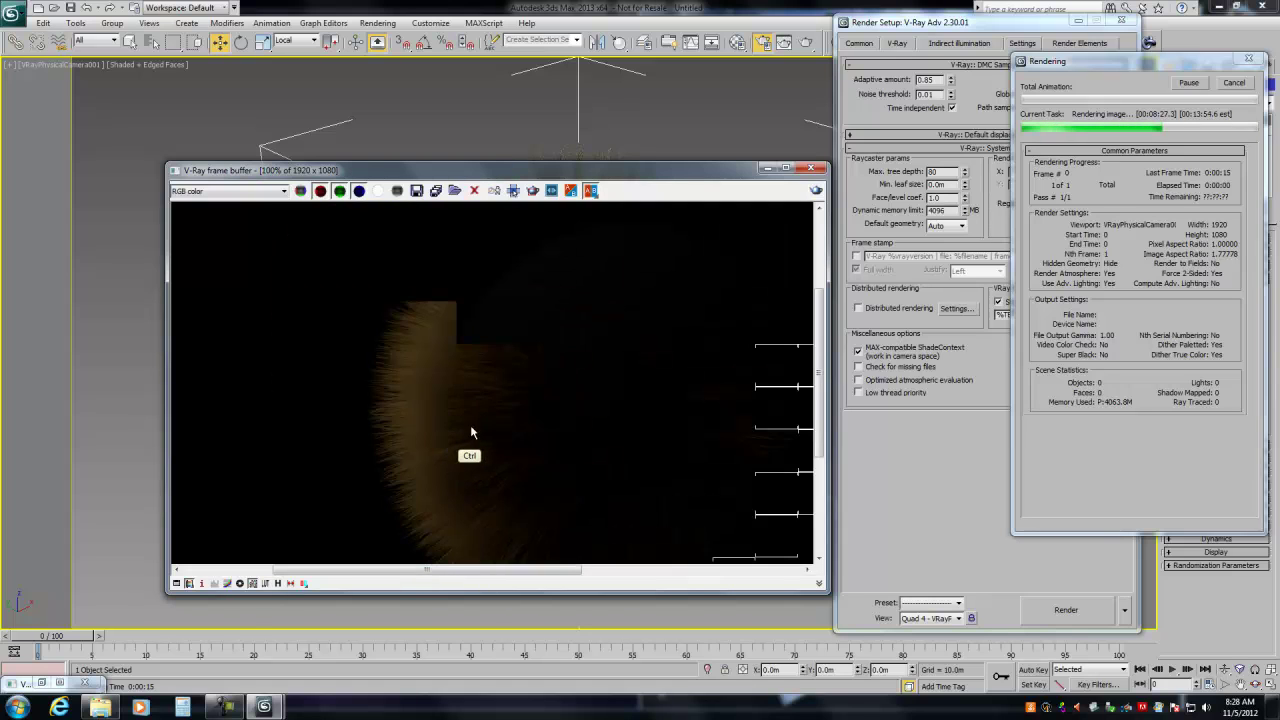
ctrl+right_click(462, 432)
ctrl+click(411, 401)
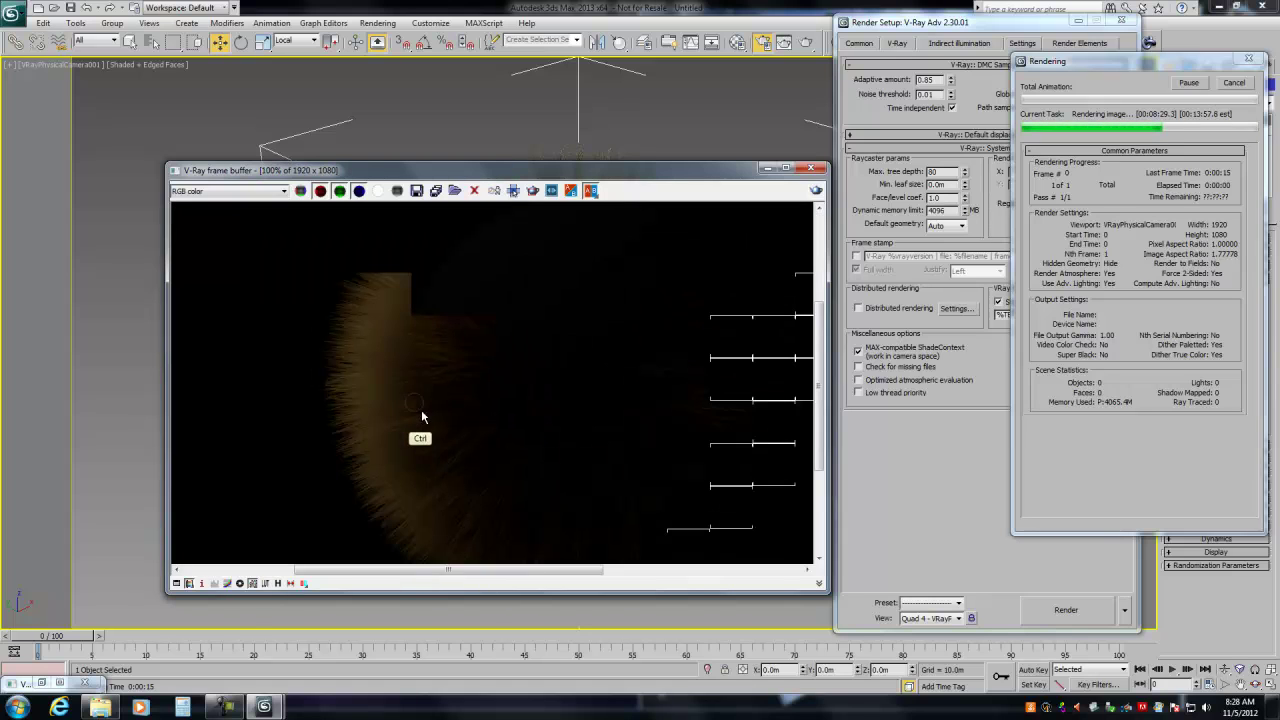
ctrl+right_click(413, 440)
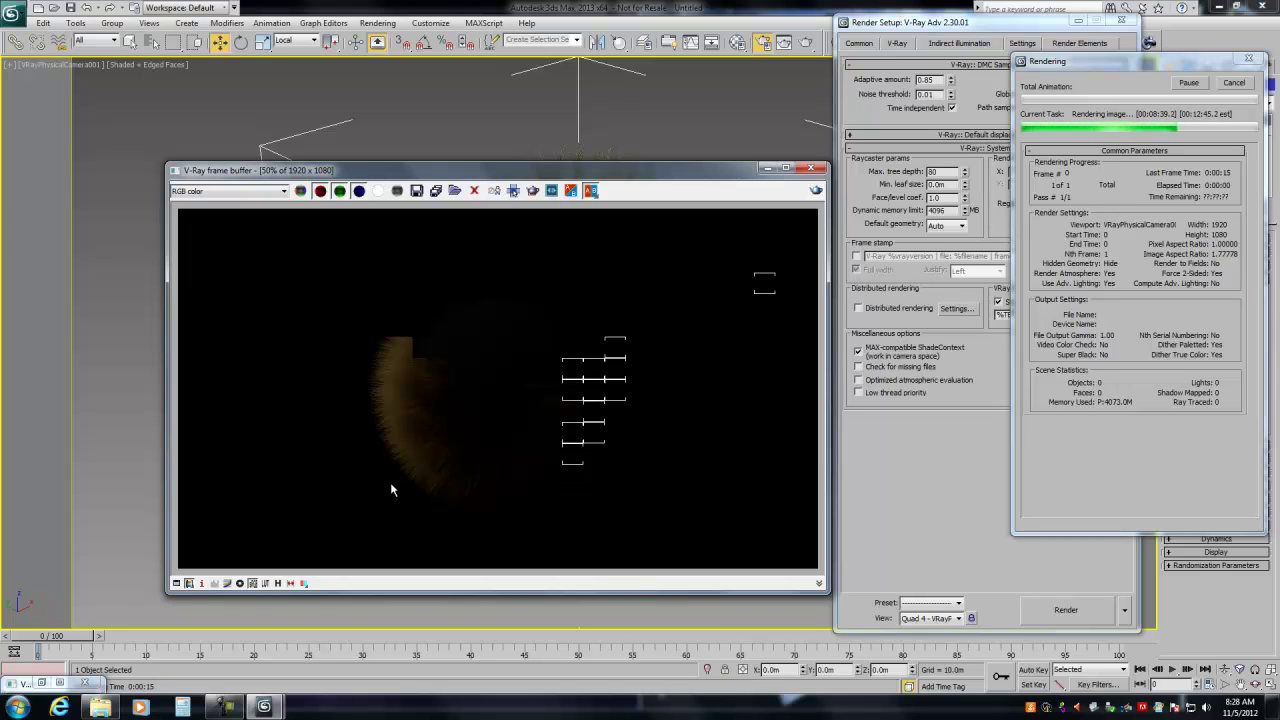
click(227, 706)
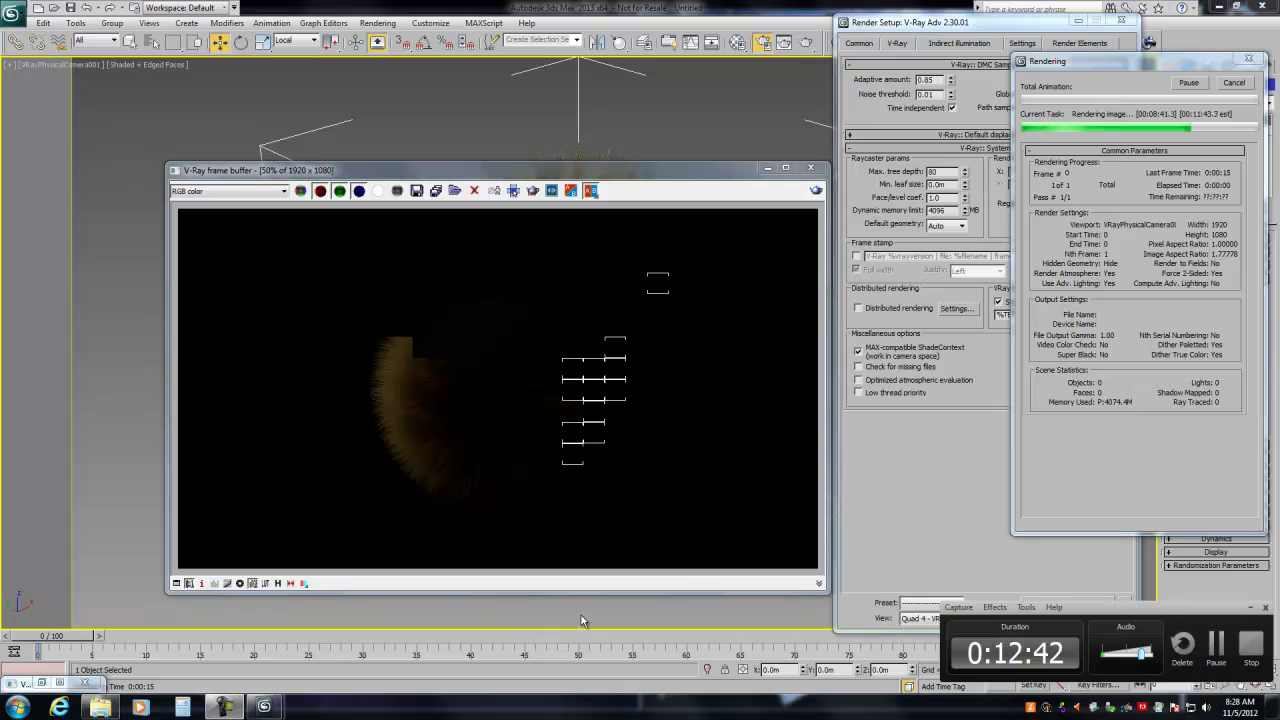